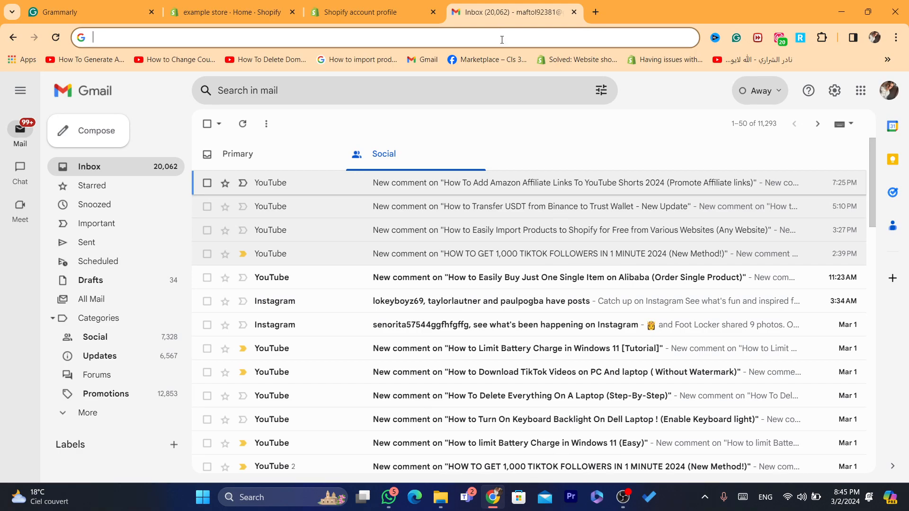
# Go to shopify.com, log in, and open the admin of the store named example store.
pyautogui.write('sh')
pyautogui.press('Return')
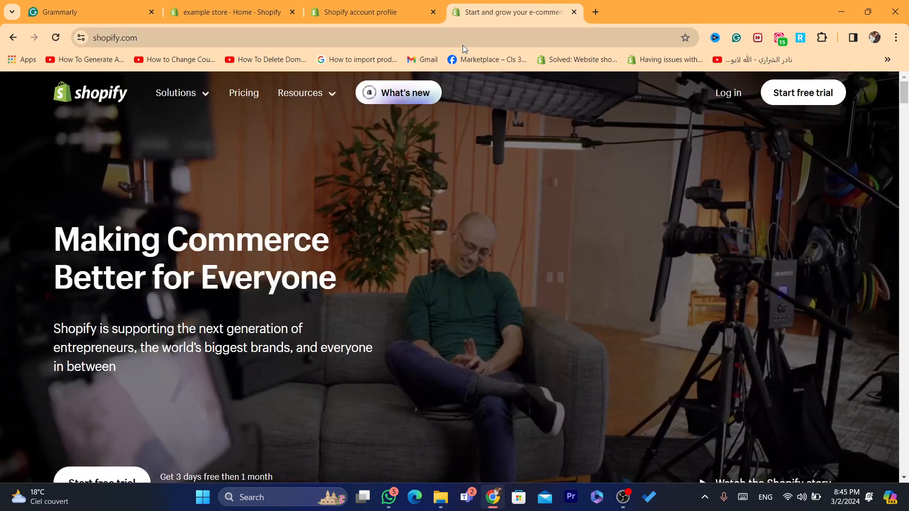
pyautogui.click(728, 102)
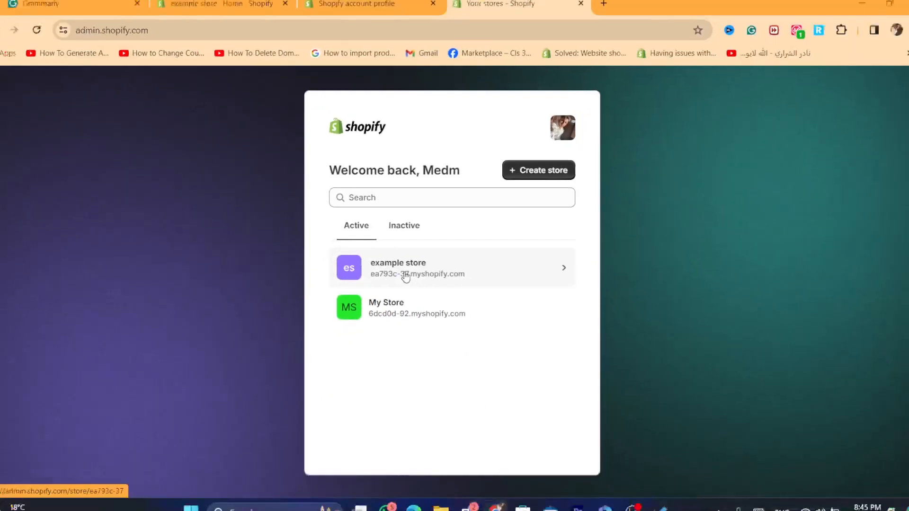
pyautogui.click(524, 218)
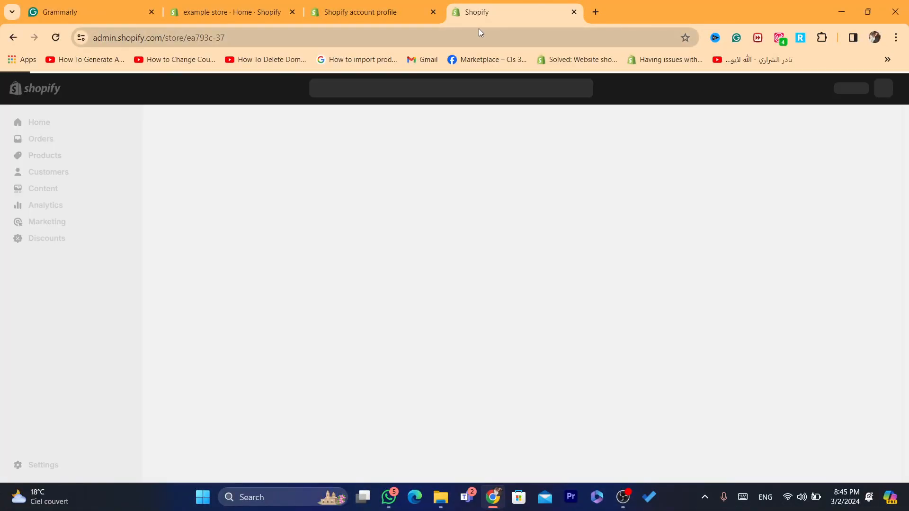
pyautogui.click(481, 35)
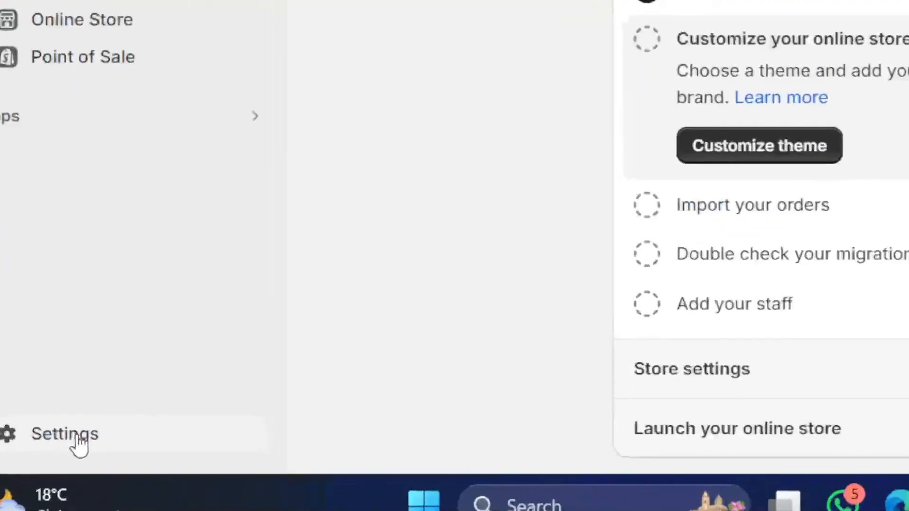
# Open the store's settings and bring up the billing information in Store details for editing.
pyautogui.click(50, 469)
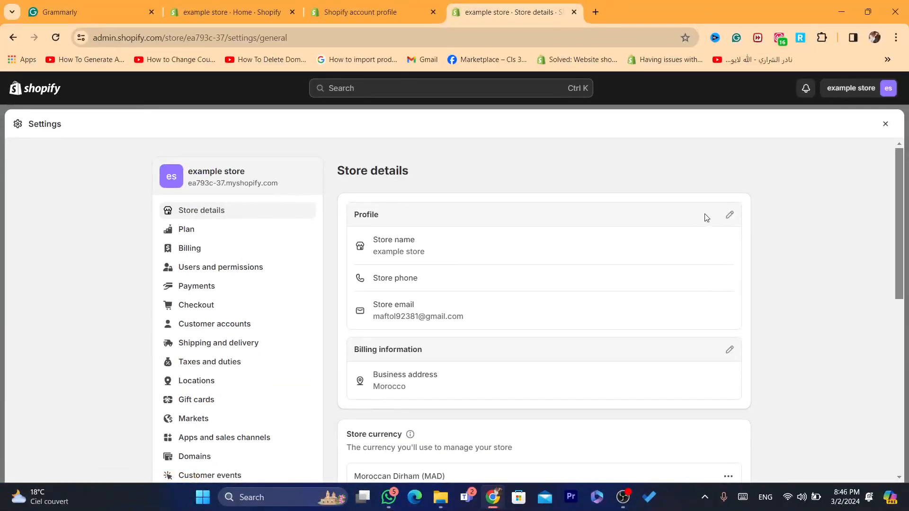
pyautogui.scroll(-4, 428, 209)
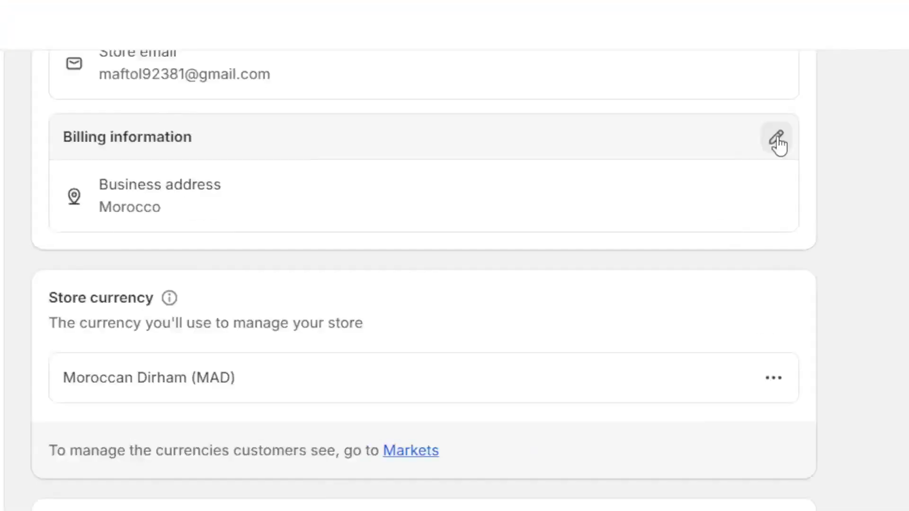
pyautogui.click(797, 121)
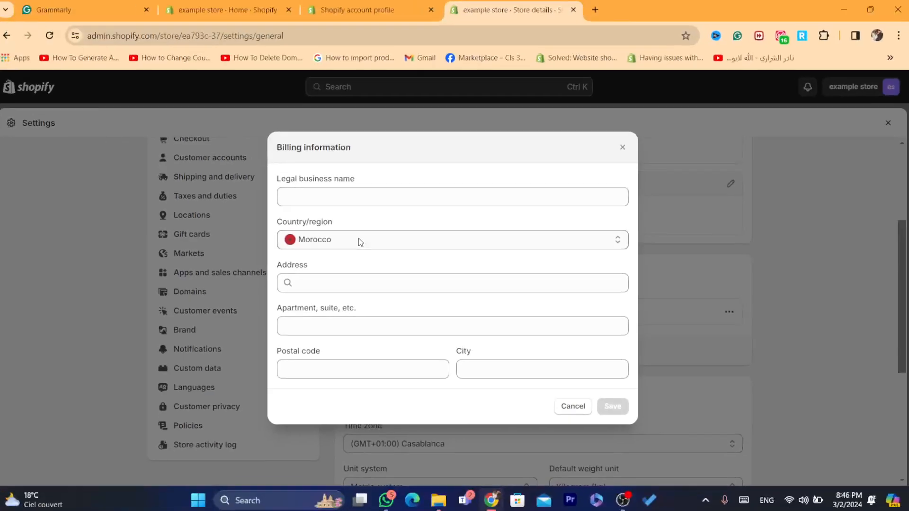
pyautogui.click(362, 242)
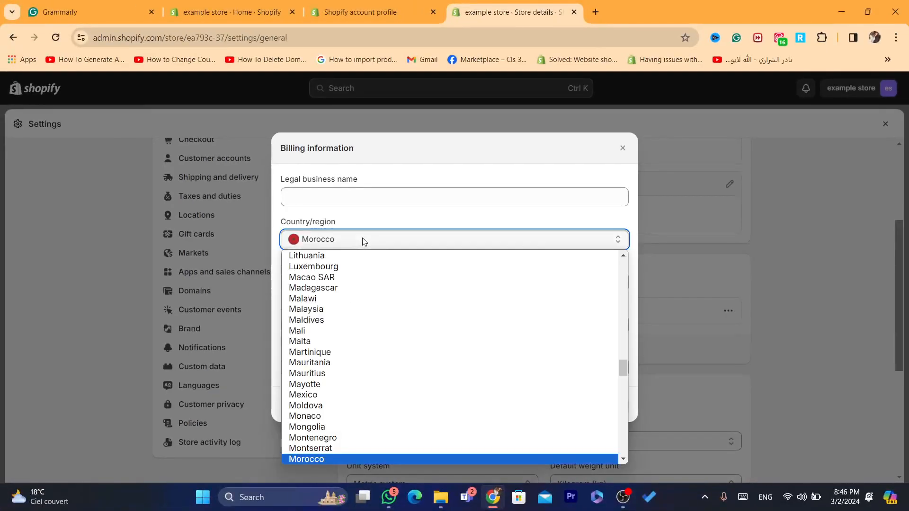
pyautogui.click(363, 241)
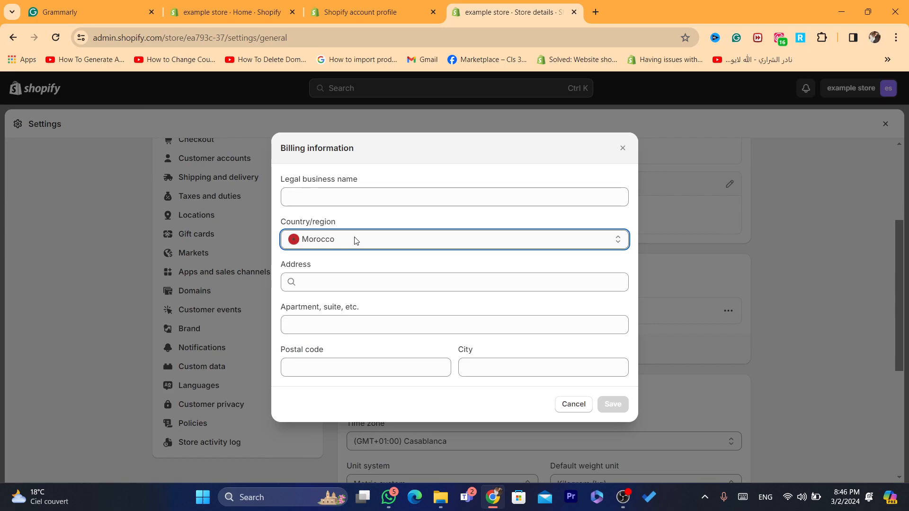
pyautogui.click(324, 233)
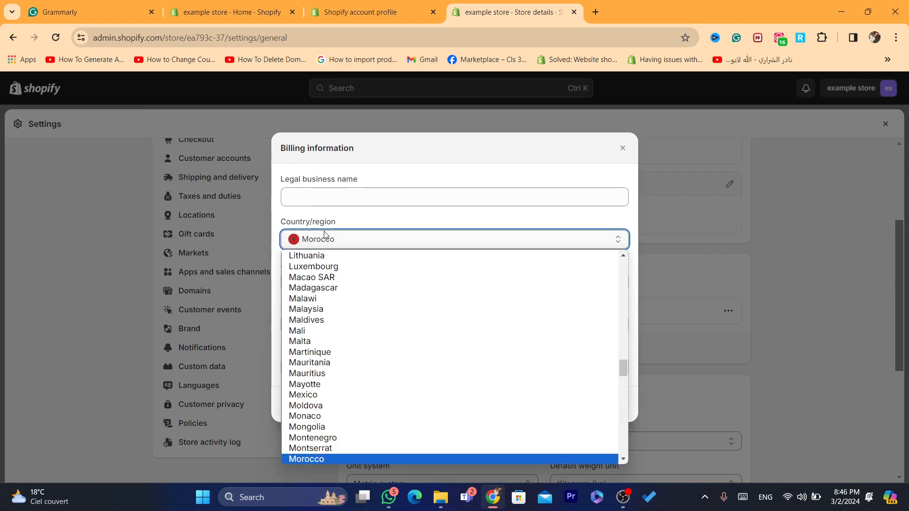
pyautogui.click(323, 233)
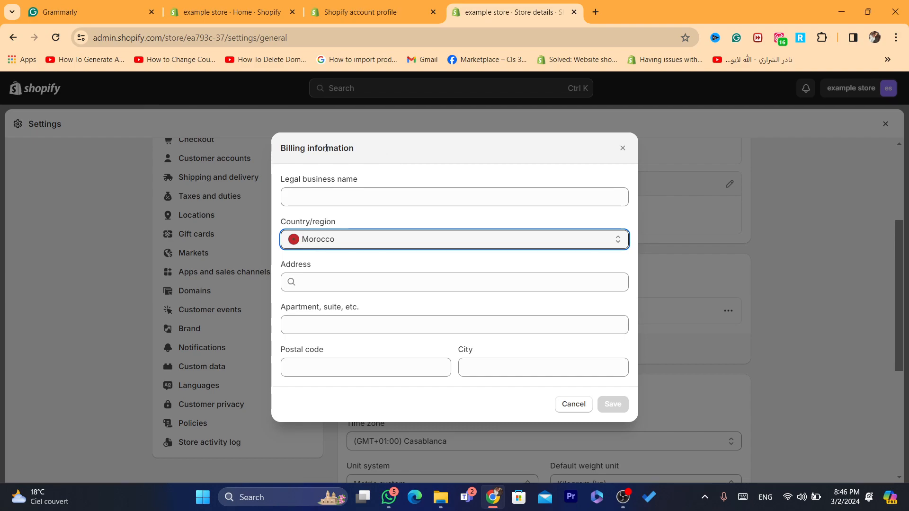
# Set the billing country/region to France and try to save the billing information.
pyautogui.click(366, 248)
pyautogui.press('f')
pyautogui.press('f')
pyautogui.press('f')
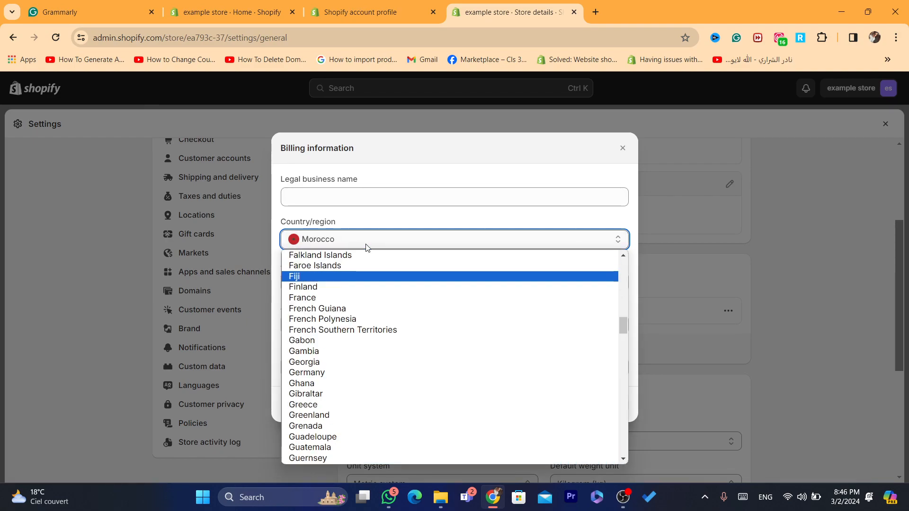
pyautogui.click(313, 297)
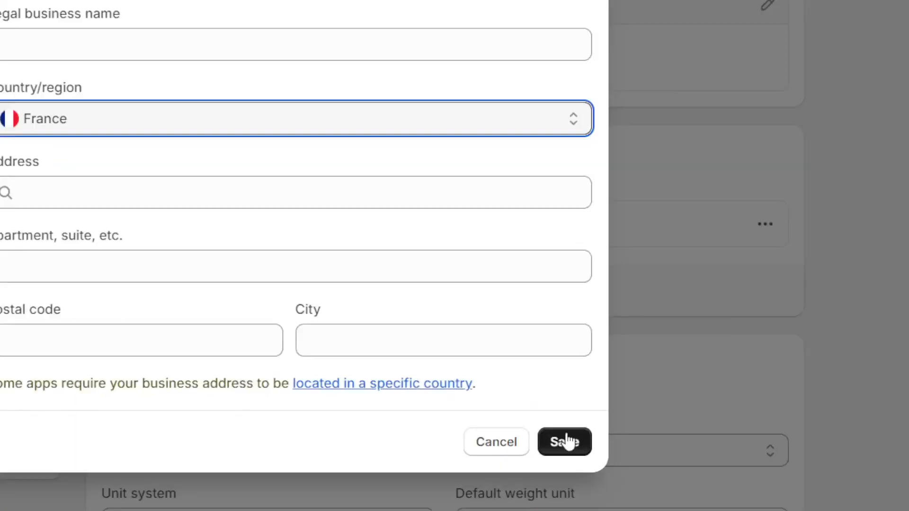
pyautogui.click(565, 442)
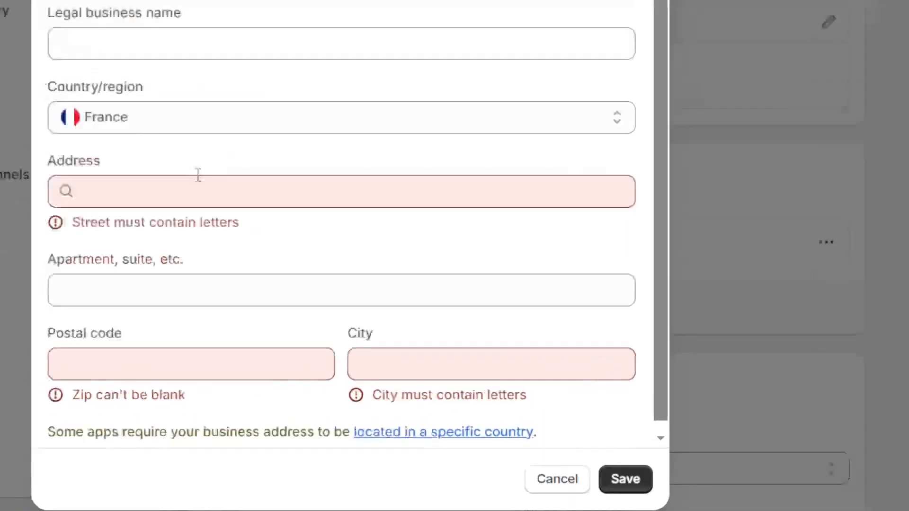
# Fill in the business address from the browser's saved address, save it, and decline storing the address in the browser.
pyautogui.click(363, 279)
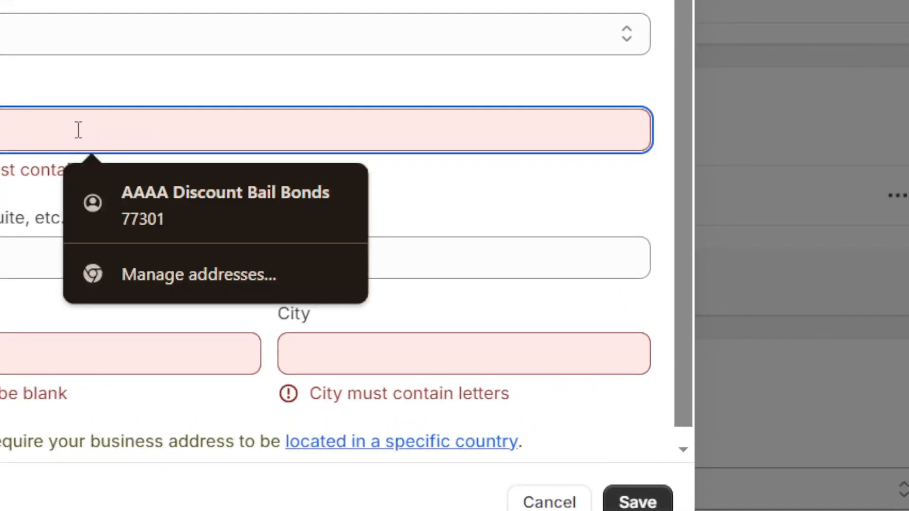
pyautogui.click(128, 189)
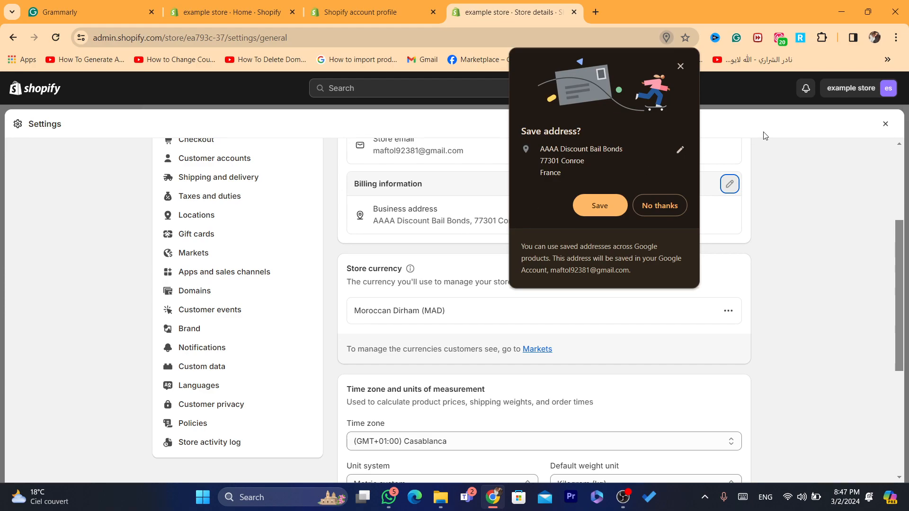
pyautogui.click(645, 207)
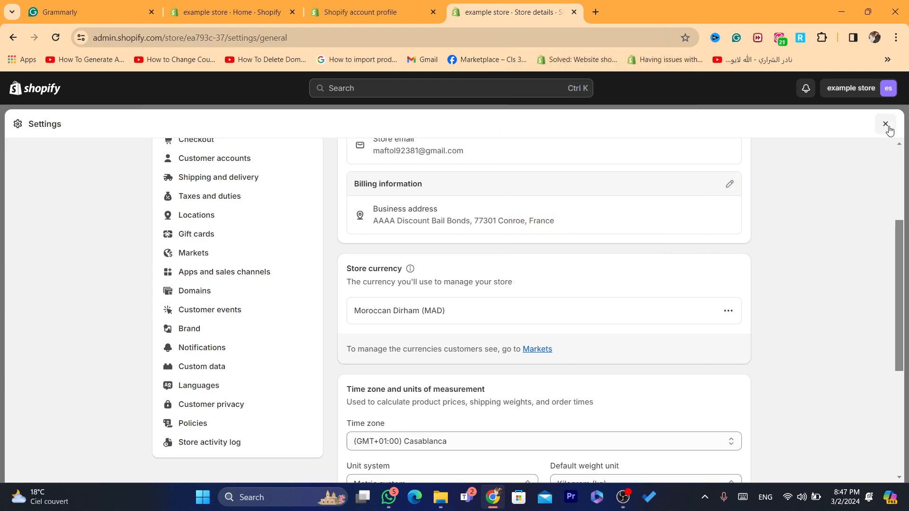
# Leave the store details, reopen the store's settings, and show the Payments settings.
pyautogui.click(884, 124)
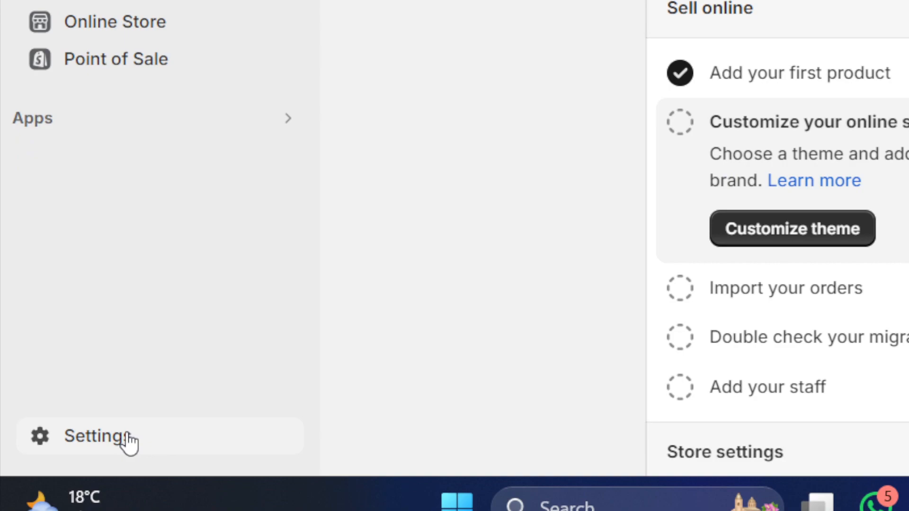
pyautogui.click(88, 435)
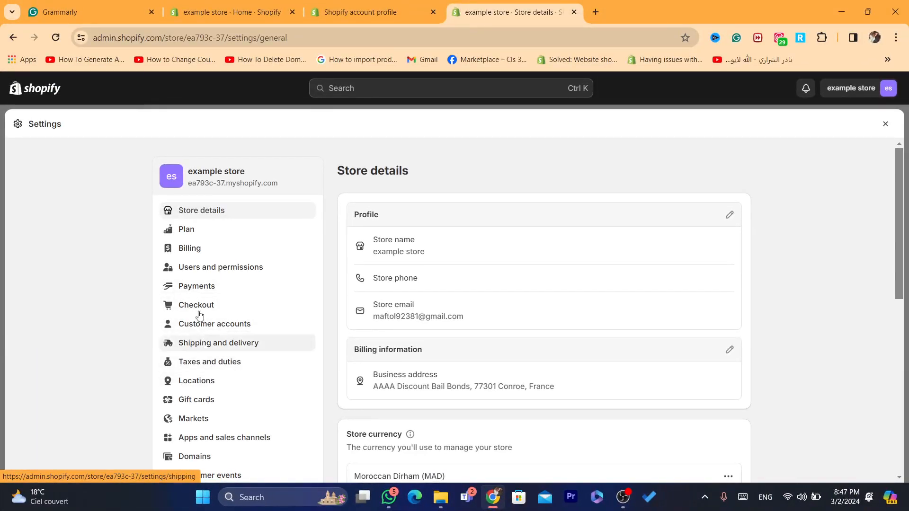
pyautogui.click(194, 286)
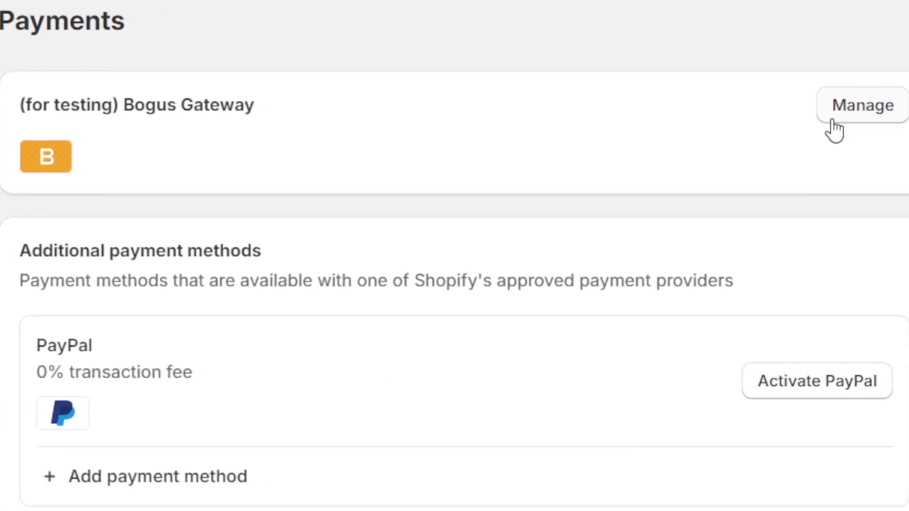
# Deactivate the (for testing) Bogus Gateway payment provider and confirm the deactivation.
pyautogui.click(835, 129)
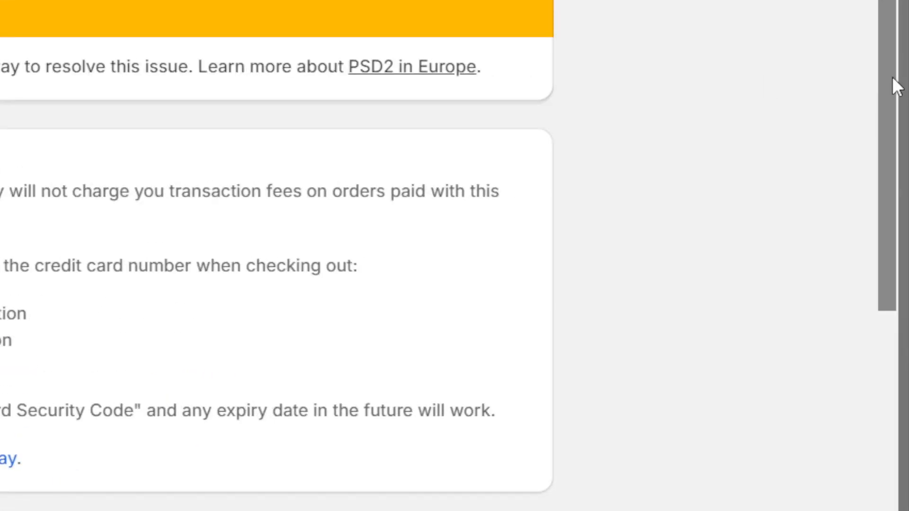
pyautogui.moveTo(891, 78); pyautogui.dragTo(708, 323)
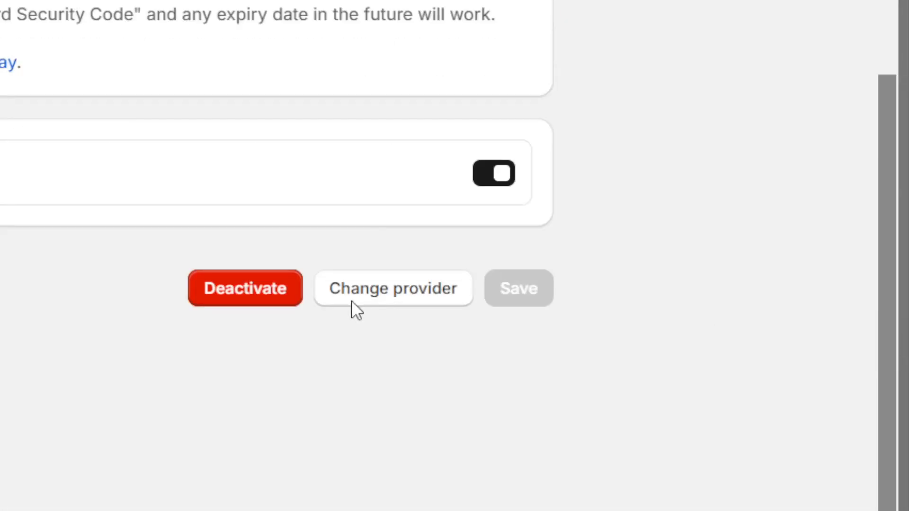
pyautogui.click(246, 282)
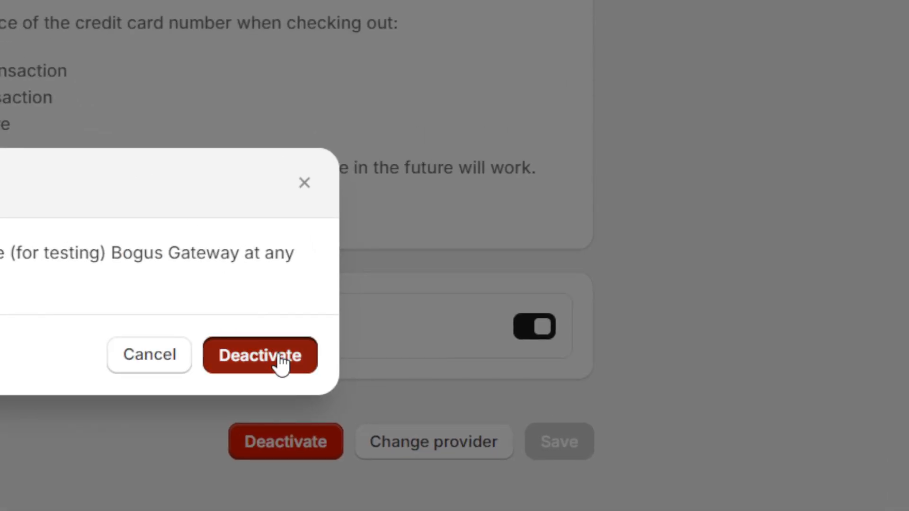
pyautogui.click(281, 359)
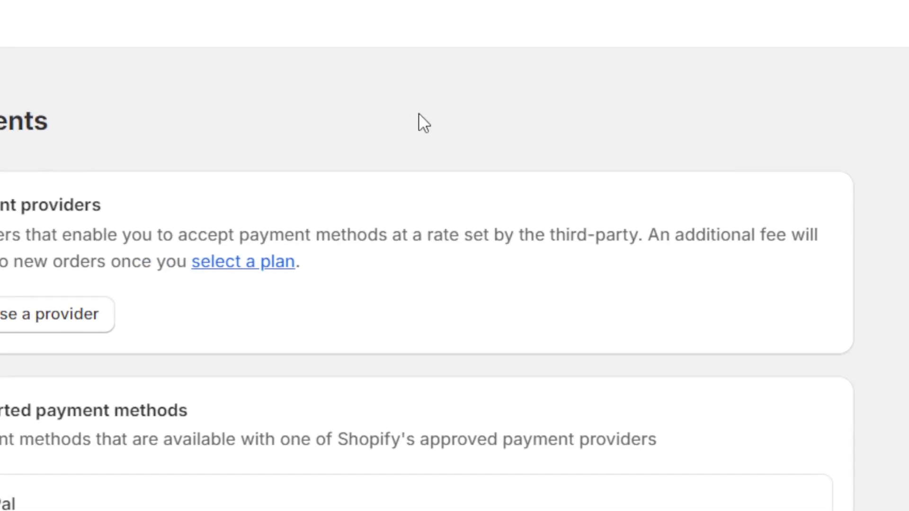
# Examine the payment providers description and the PayPal entry under the supported payment methods.
pyautogui.moveTo(888, 217); pyautogui.dragTo(905, 279)
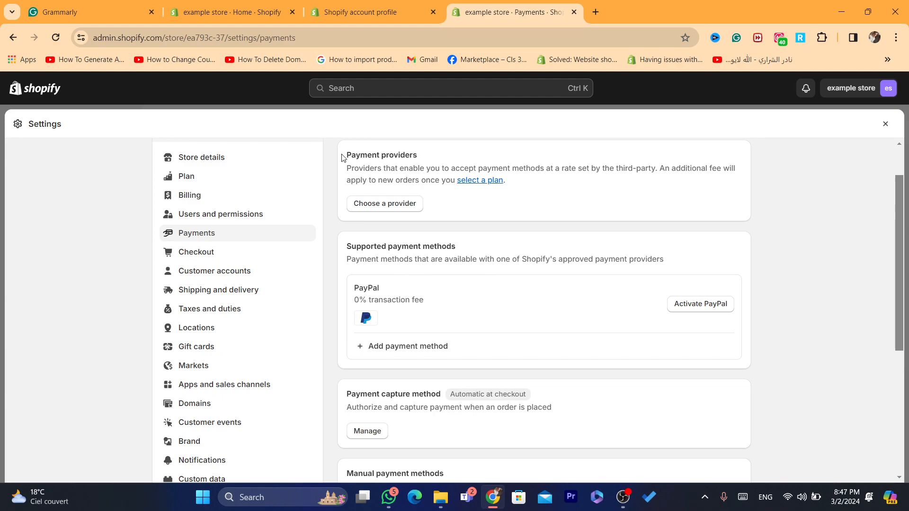
pyautogui.moveTo(342, 157); pyautogui.dragTo(521, 189)
pyautogui.click(557, 184)
pyautogui.moveTo(347, 156); pyautogui.dragTo(525, 193)
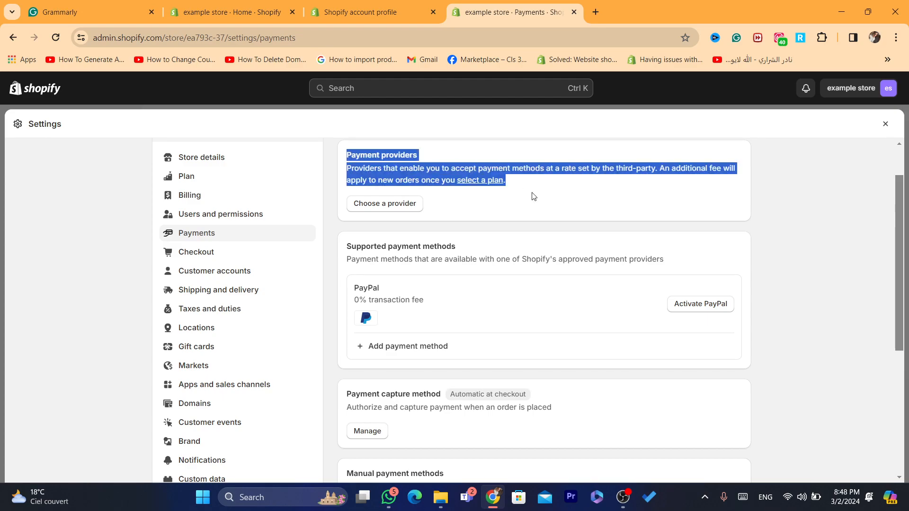
pyautogui.click(533, 195)
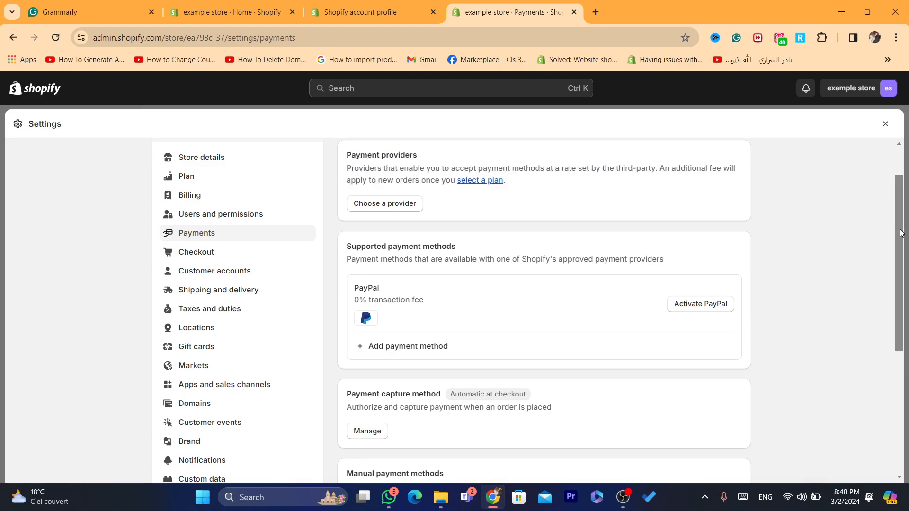
pyautogui.scroll(2, 899, 232)
pyautogui.scroll(-3, 544, 152)
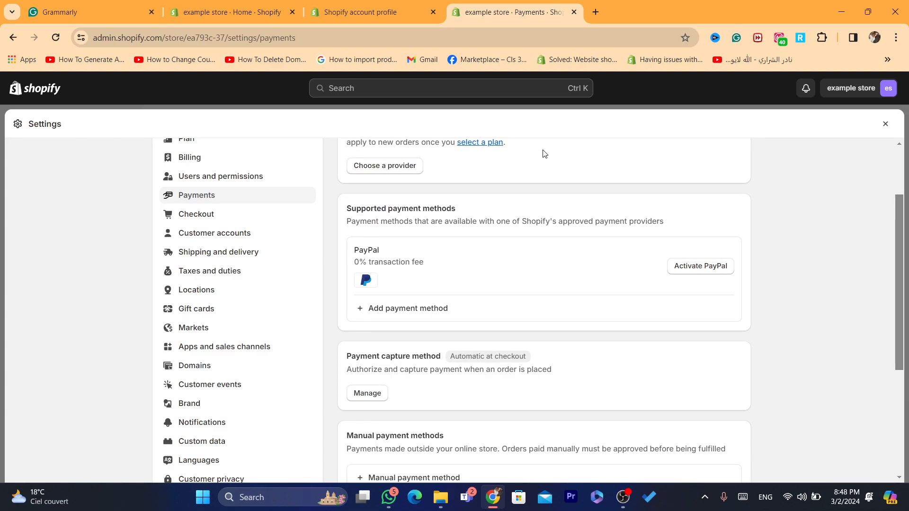
pyautogui.scroll(2, 896, 274)
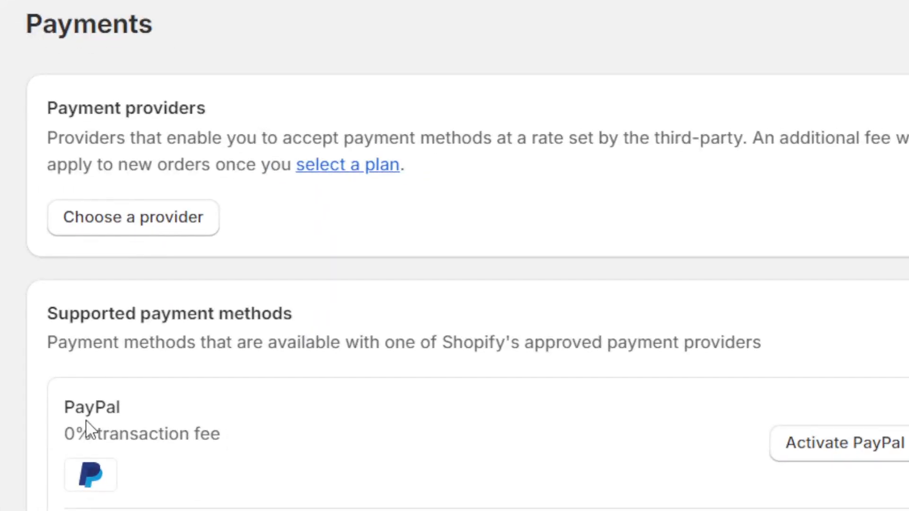
pyautogui.moveTo(67, 409); pyautogui.dragTo(217, 444)
pyautogui.click(217, 445)
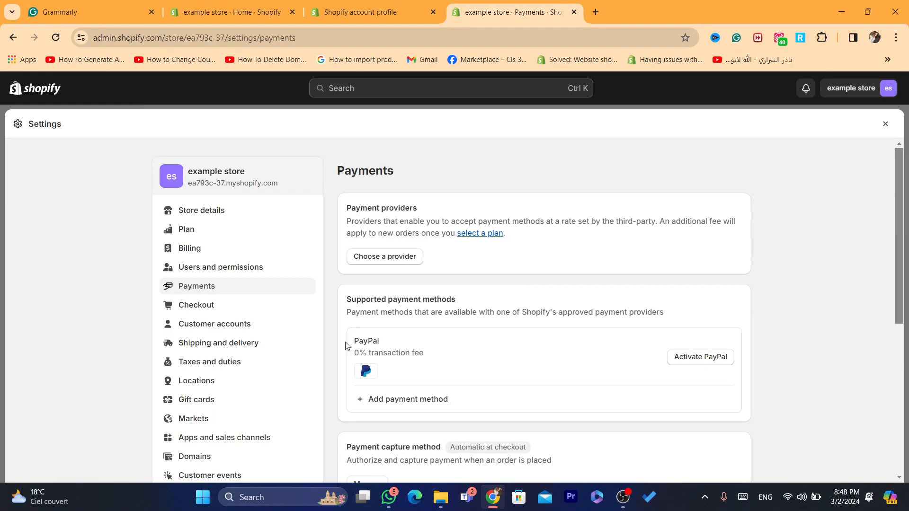
pyautogui.moveTo(346, 345); pyautogui.dragTo(436, 361)
pyautogui.click(437, 362)
pyautogui.moveTo(348, 338); pyautogui.dragTo(439, 353)
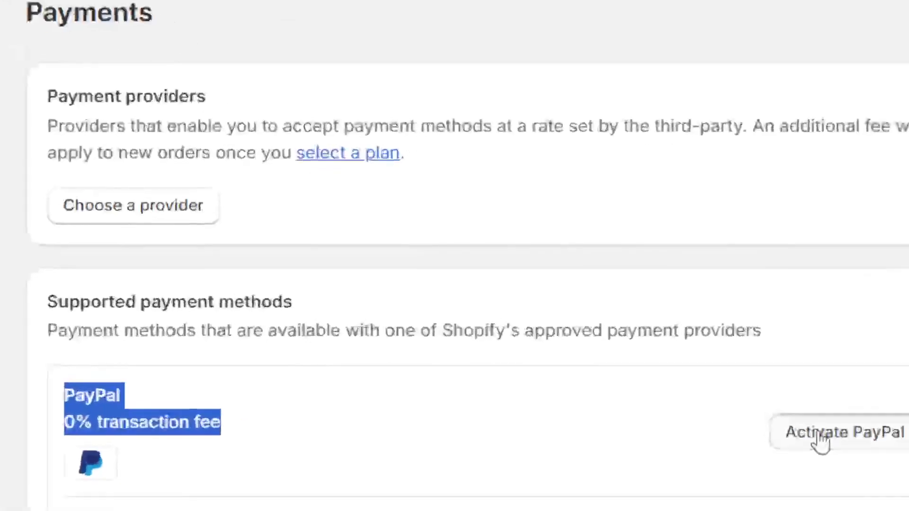
# Start activating PayPal Express Checkout through PayPal's business signup page and return to the store's PayPal settings.
pyautogui.click(821, 440)
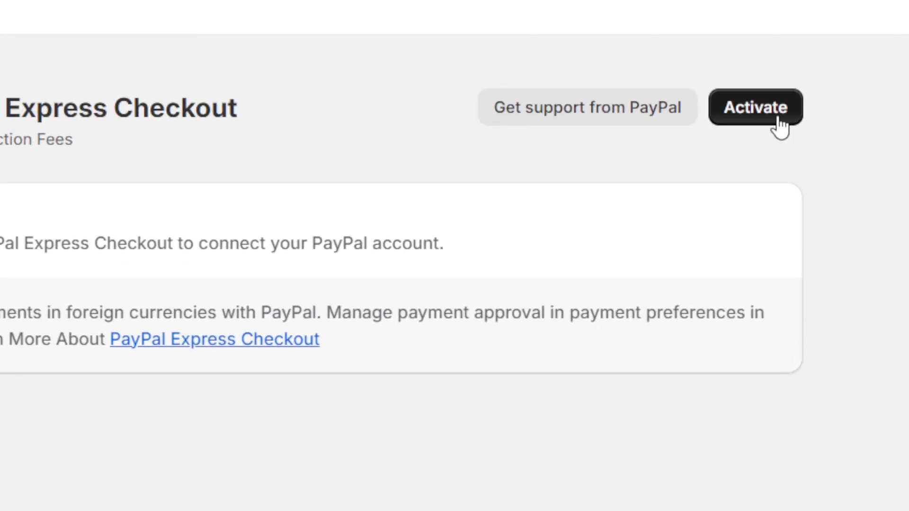
pyautogui.click(780, 124)
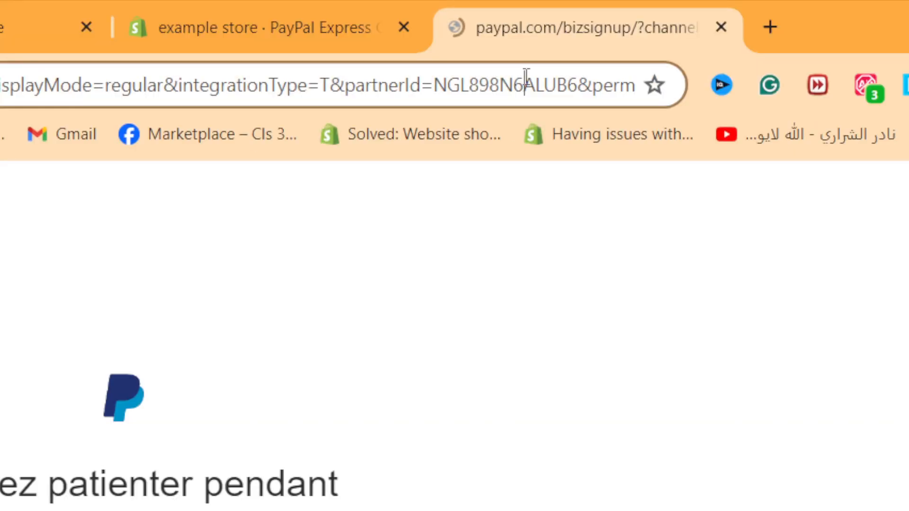
pyautogui.click(525, 78)
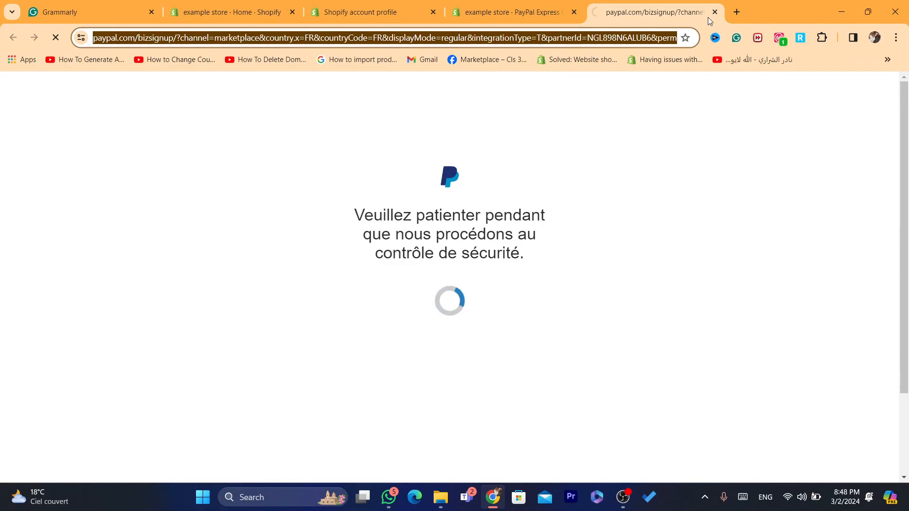
pyautogui.click(714, 12)
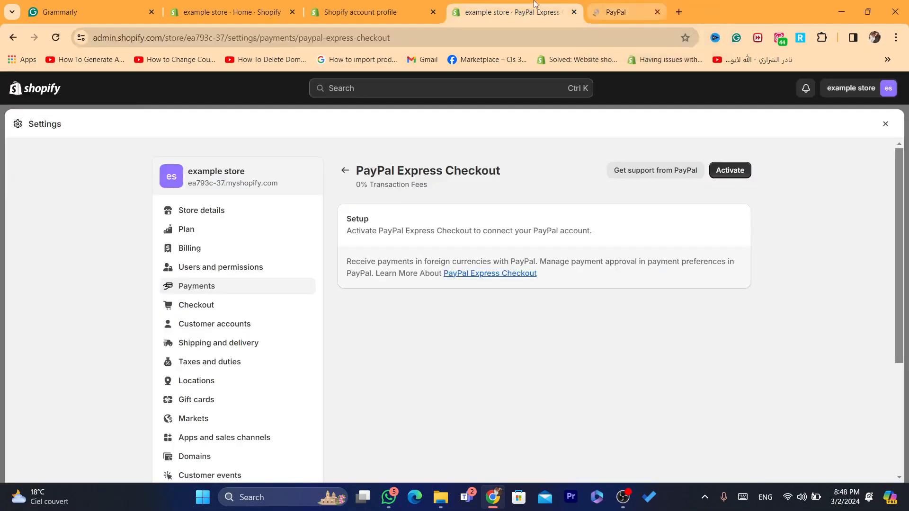
pyautogui.click(345, 170)
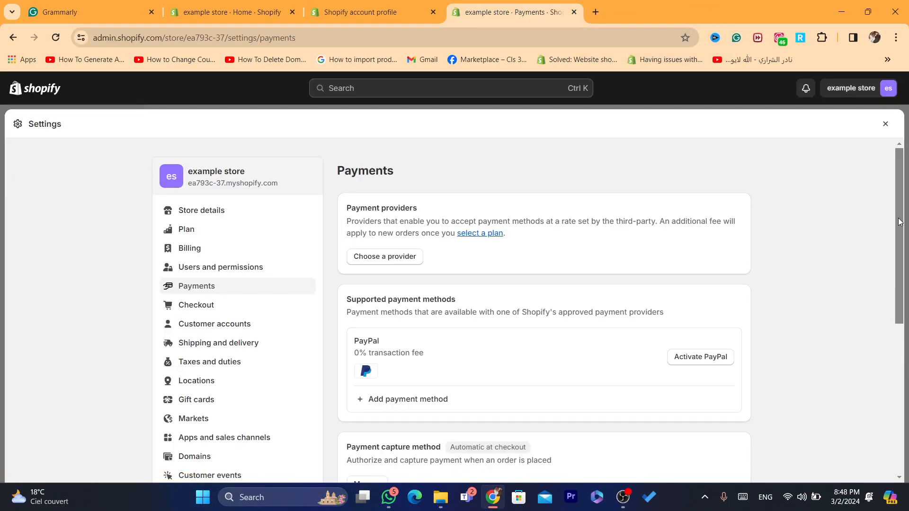
pyautogui.scroll(-2, 757, 223)
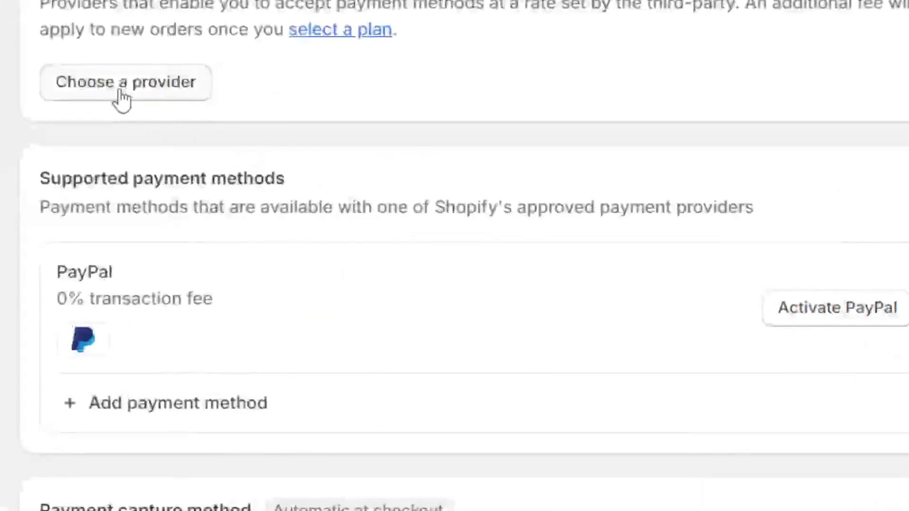
pyautogui.click(123, 93)
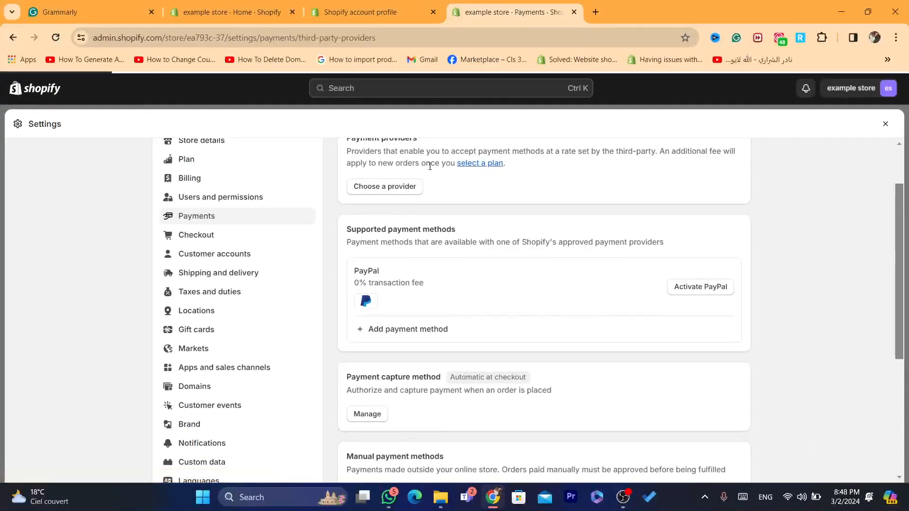
pyautogui.write('stri')
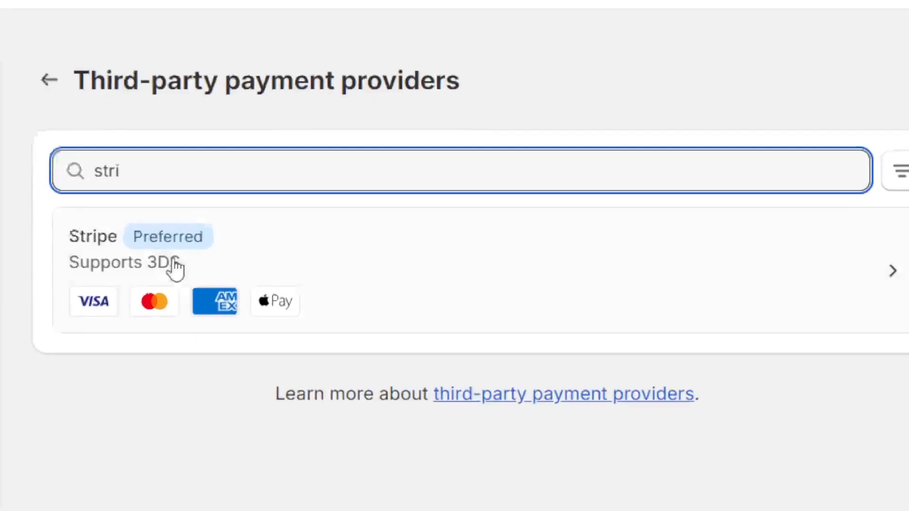
pyautogui.click(174, 261)
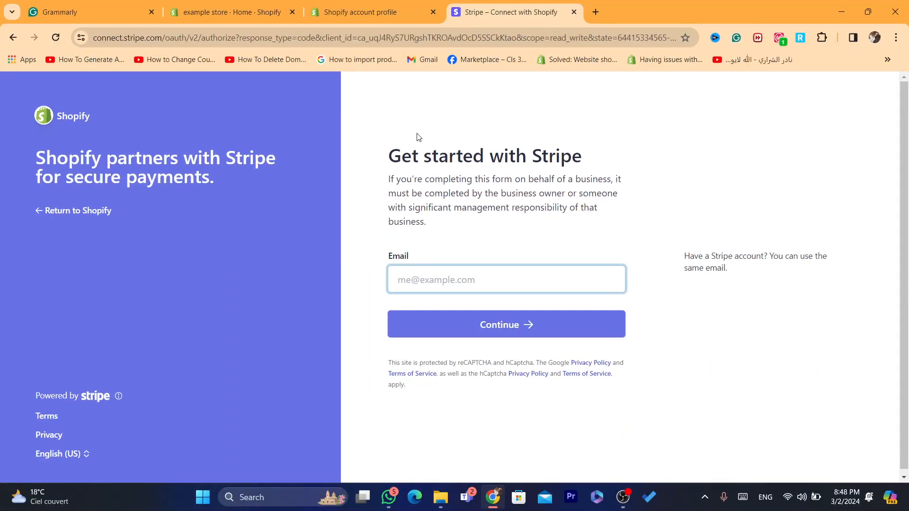
# Examine the heading of Stripe's connection page, leave it without signing up, and return to the Payments settings.
pyautogui.moveTo(371, 163); pyautogui.dragTo(618, 160)
pyautogui.click(617, 160)
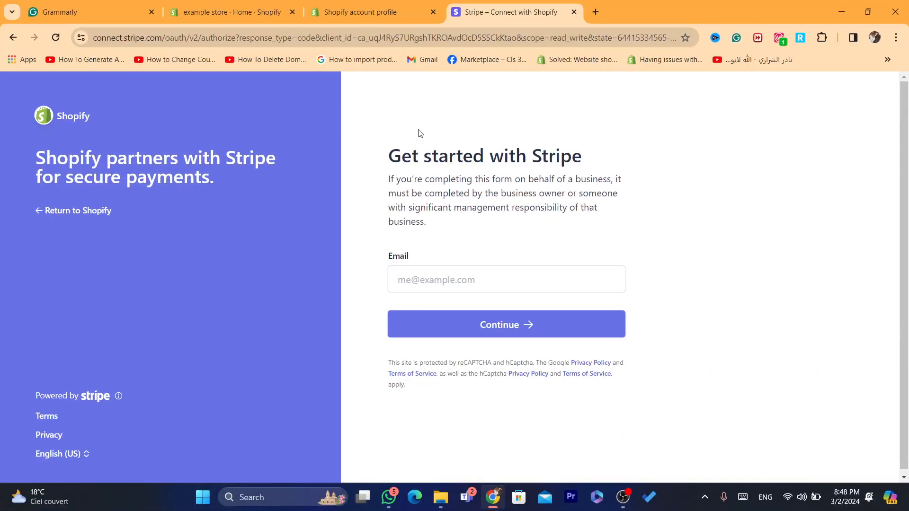
pyautogui.moveTo(390, 149); pyautogui.dragTo(611, 167)
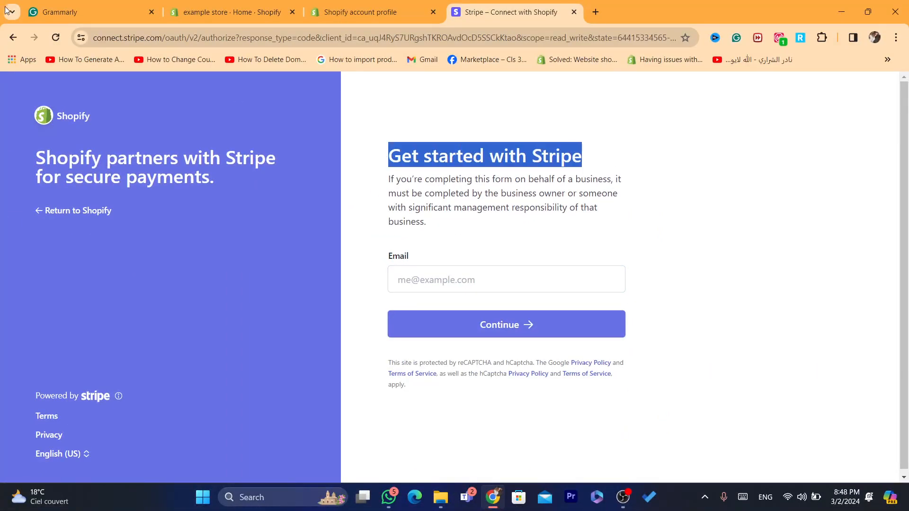
pyautogui.click(13, 37)
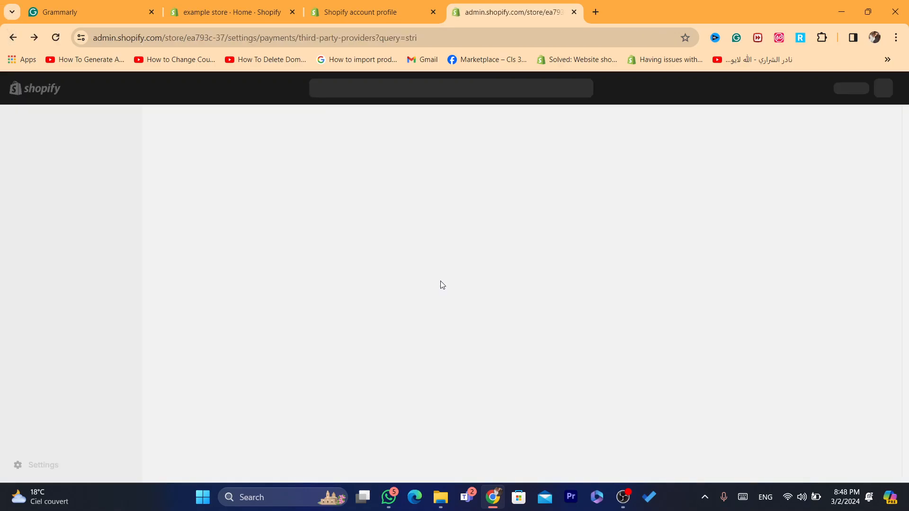
pyautogui.click(486, 45)
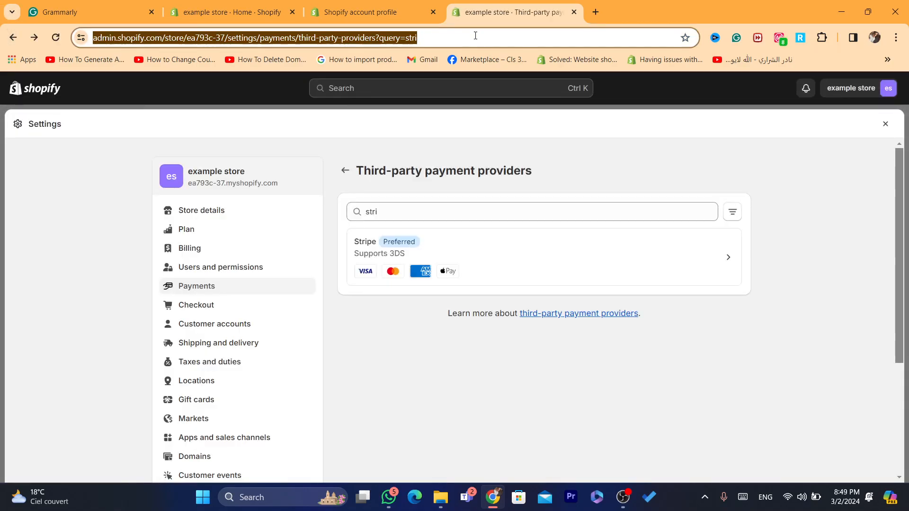
pyautogui.click(345, 170)
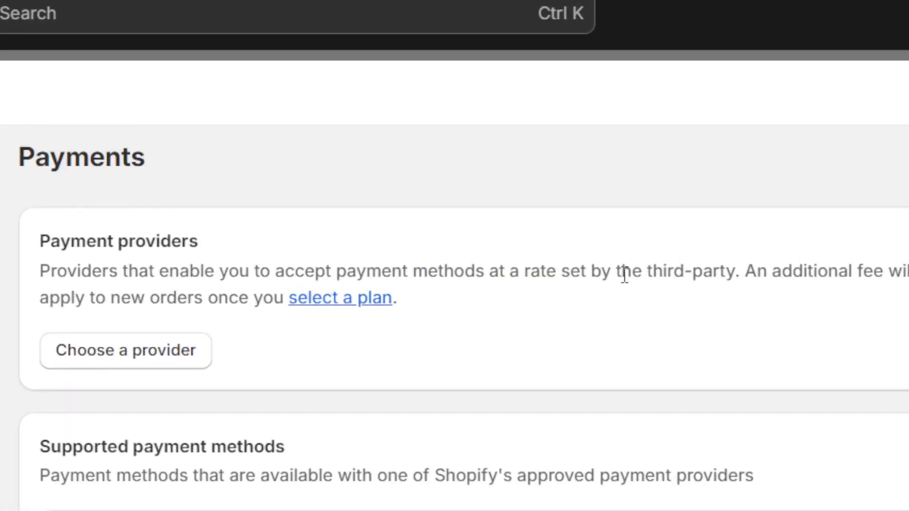
# Examine the third-party fee description under the payment providers and the section on supported payment methods.
pyautogui.moveTo(599, 273); pyautogui.dragTo(631, 273)
pyautogui.moveTo(465, 274); pyautogui.dragTo(649, 298)
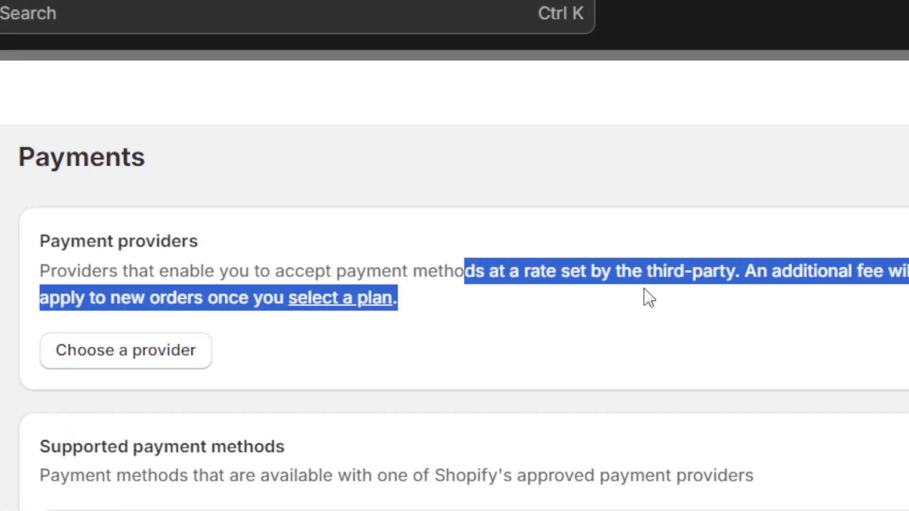
pyautogui.click(678, 286)
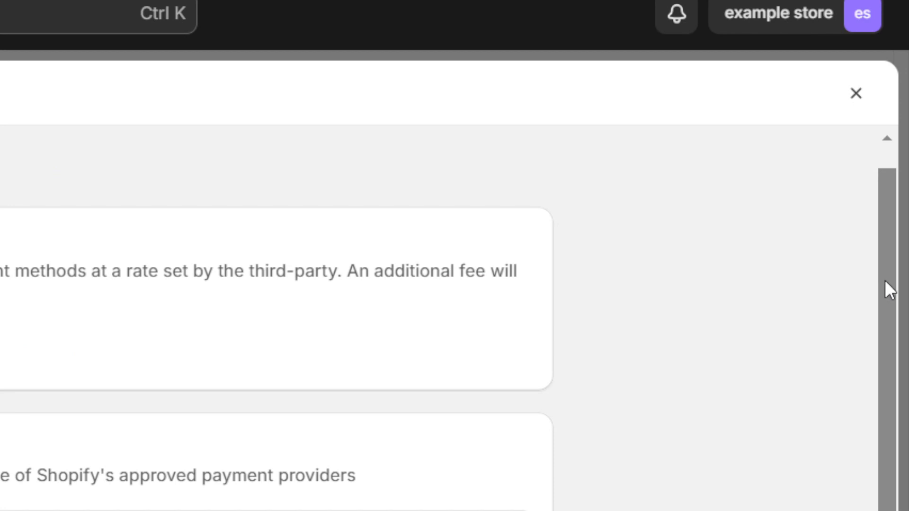
pyautogui.scroll(-2, 885, 280)
pyautogui.moveTo(346, 203); pyautogui.dragTo(464, 205)
pyautogui.click(465, 205)
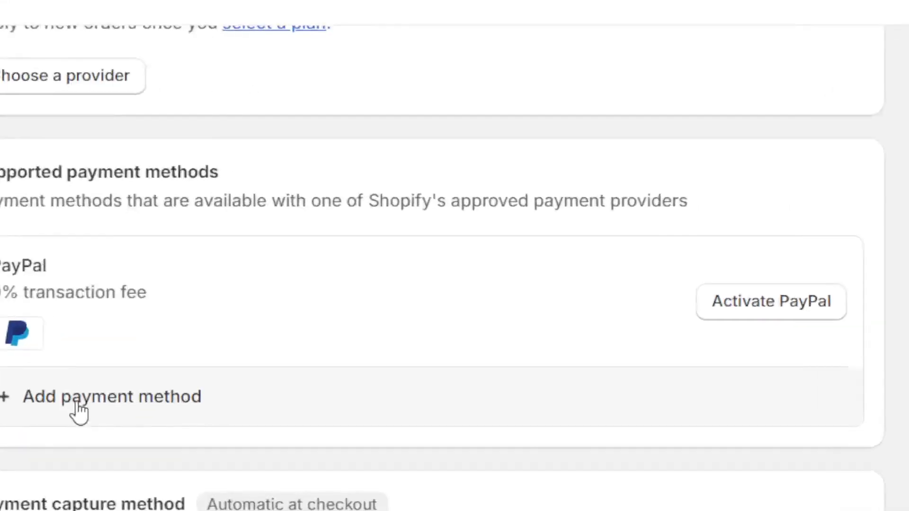
# Start adding a supported payment method and compare searching by provider with searching by payment method.
pyautogui.click(113, 402)
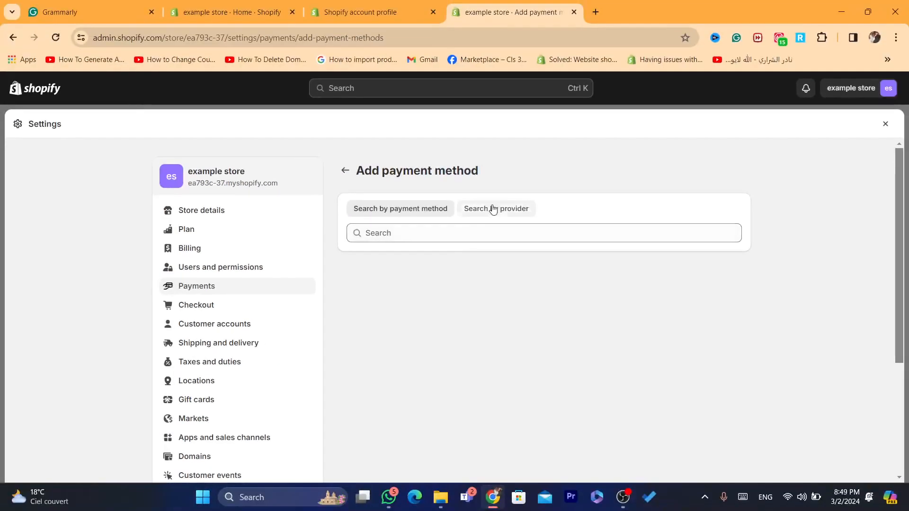
pyautogui.click(492, 209)
pyautogui.click(396, 208)
pyautogui.click(506, 209)
pyautogui.click(456, 226)
pyautogui.click(425, 213)
pyautogui.click(392, 228)
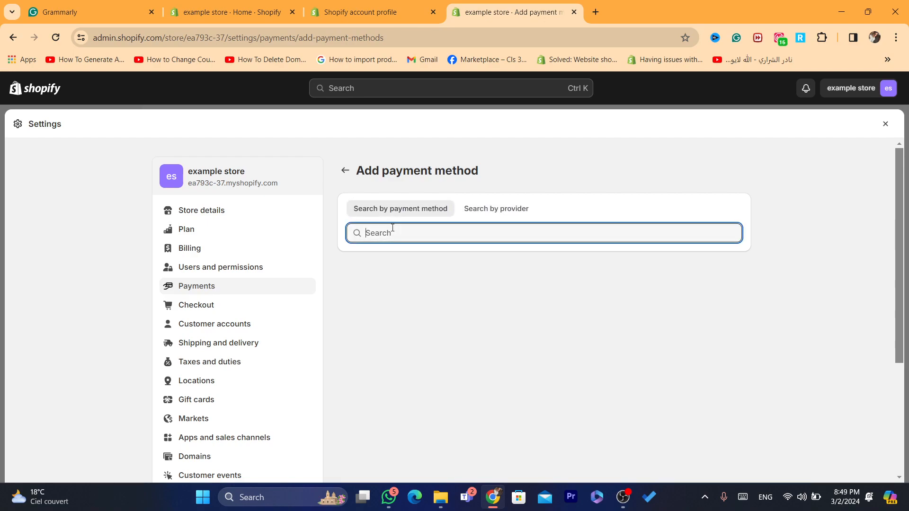
# Search the payment methods for "cred" and list providers for Visa, Mastercard, Discover and American Express.
pyautogui.write('cred')
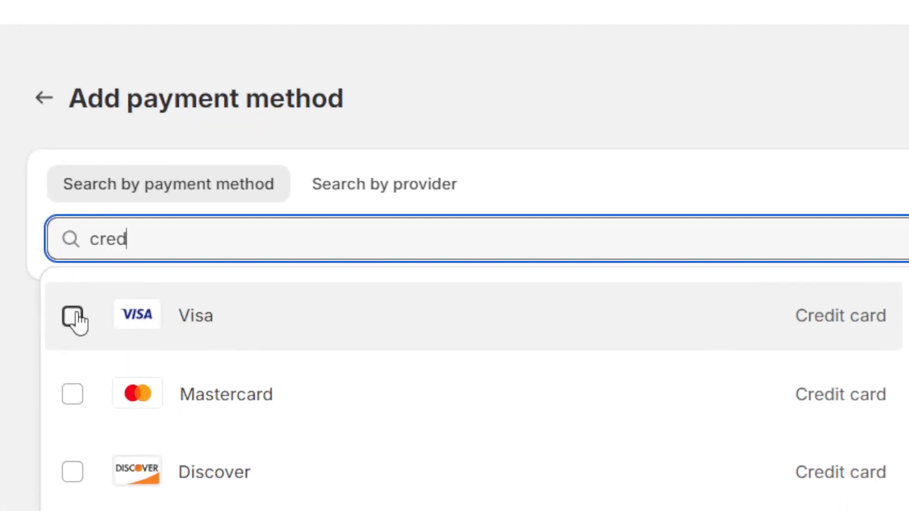
pyautogui.click(358, 267)
pyautogui.click(80, 396)
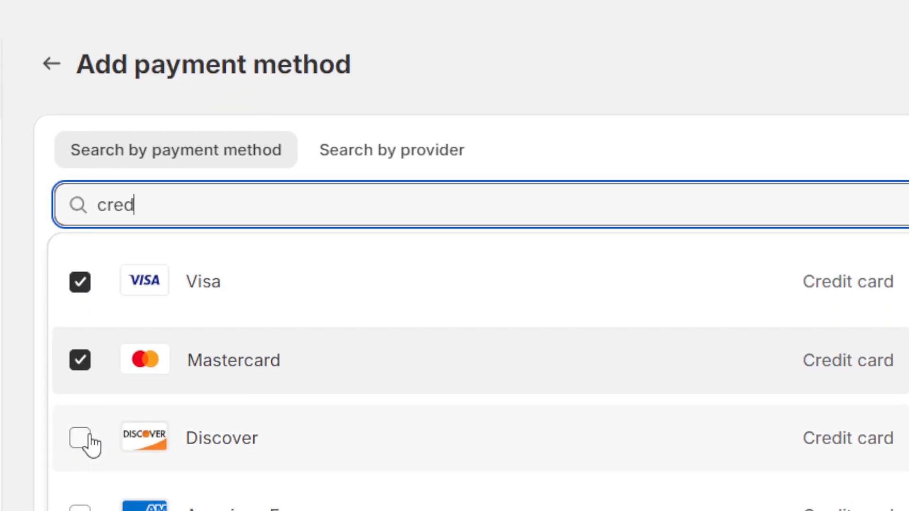
pyautogui.click(80, 473)
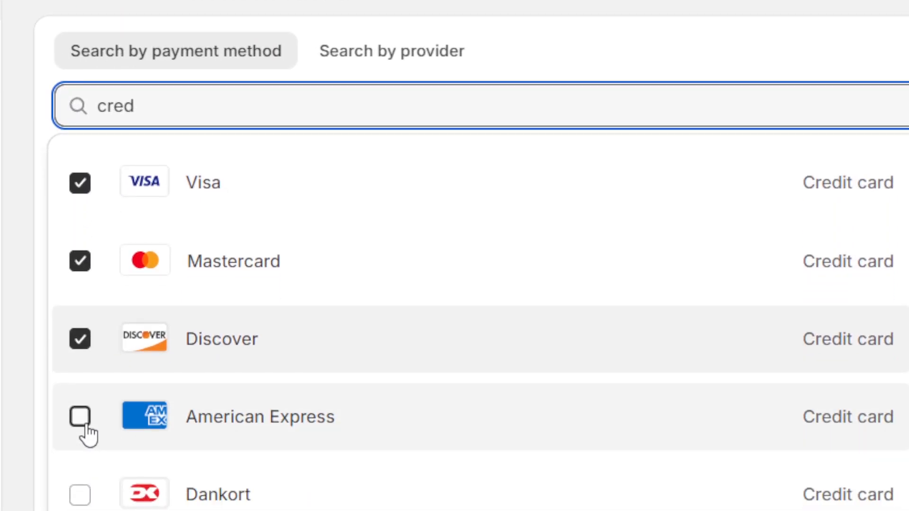
pyautogui.click(80, 416)
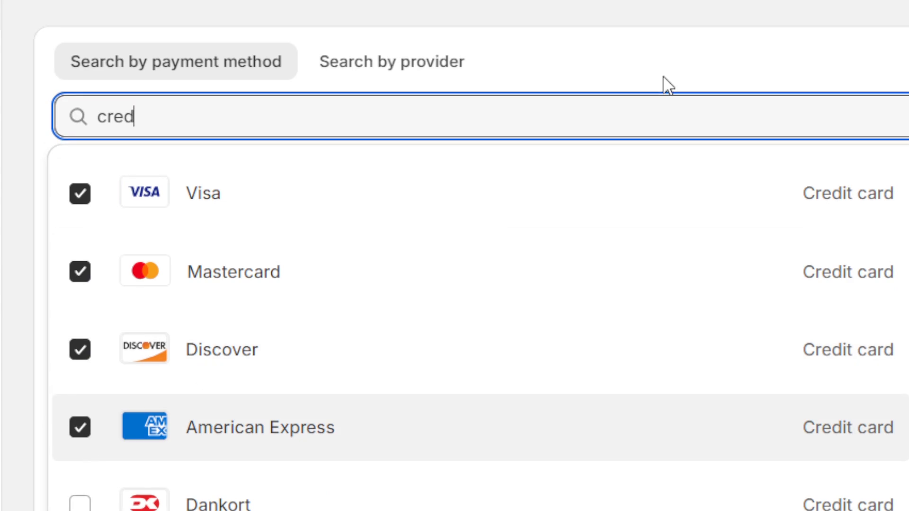
pyautogui.click(663, 73)
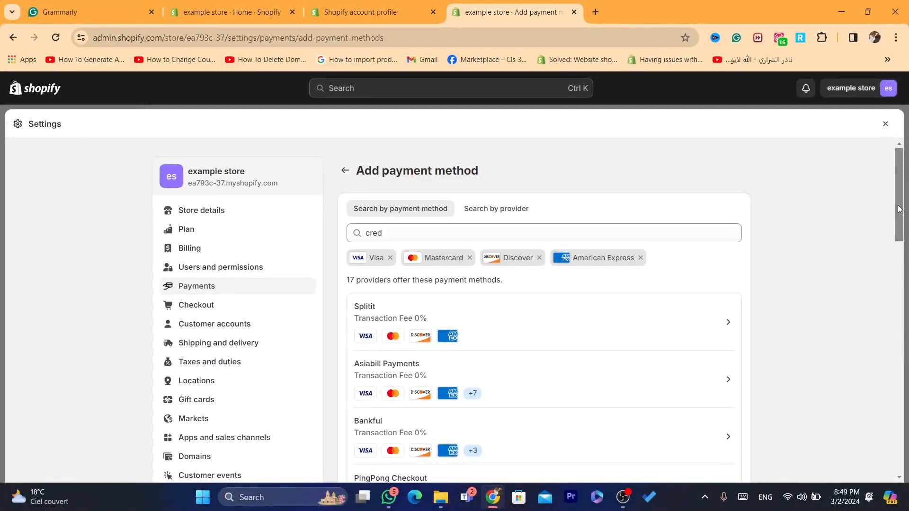
# Open the Bankful provider, examine its description, and return to the page for adding a payment method.
pyautogui.scroll(-3, 899, 208)
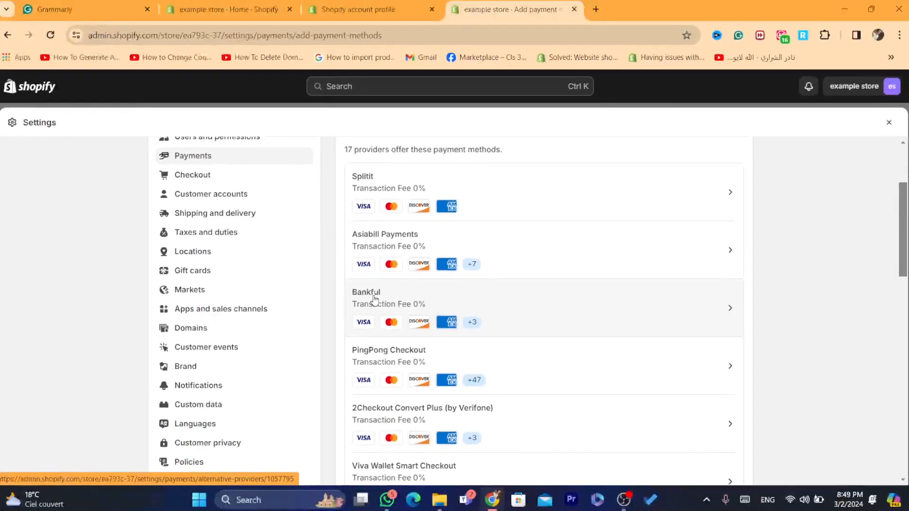
pyautogui.click(161, 296)
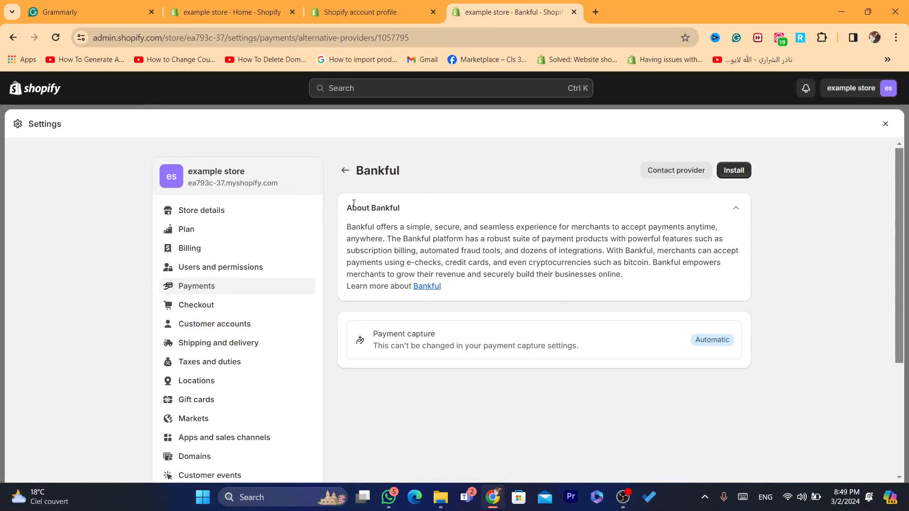
pyautogui.moveTo(354, 204); pyautogui.dragTo(412, 210)
pyautogui.click(412, 210)
pyautogui.moveTo(356, 206); pyautogui.dragTo(416, 209)
pyautogui.click(415, 208)
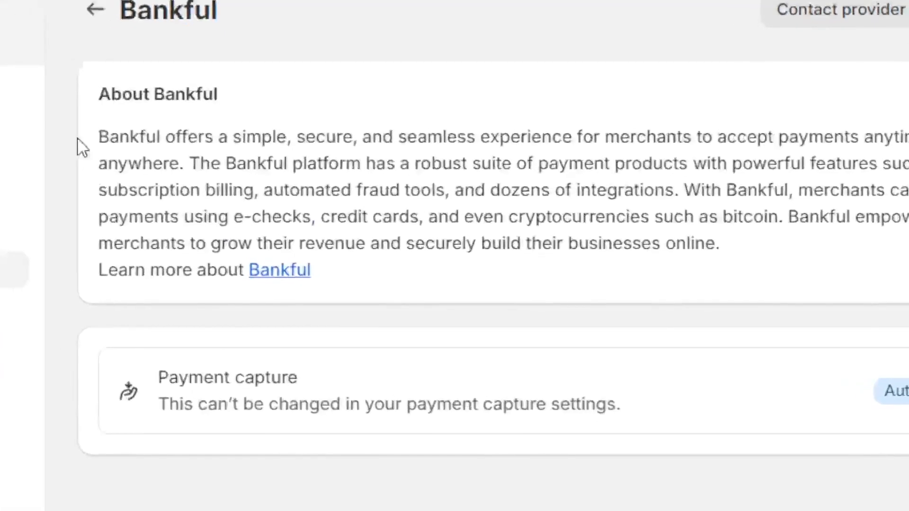
pyautogui.moveTo(339, 229); pyautogui.dragTo(453, 232)
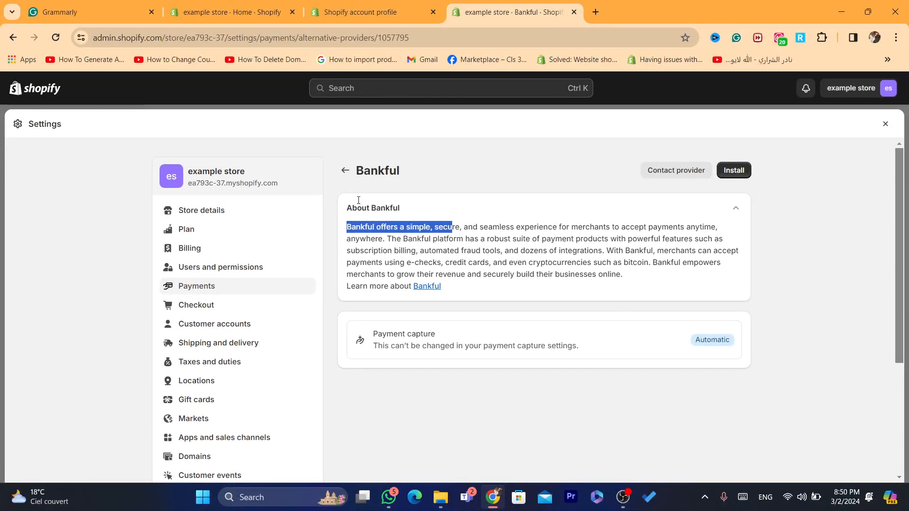
pyautogui.click(345, 170)
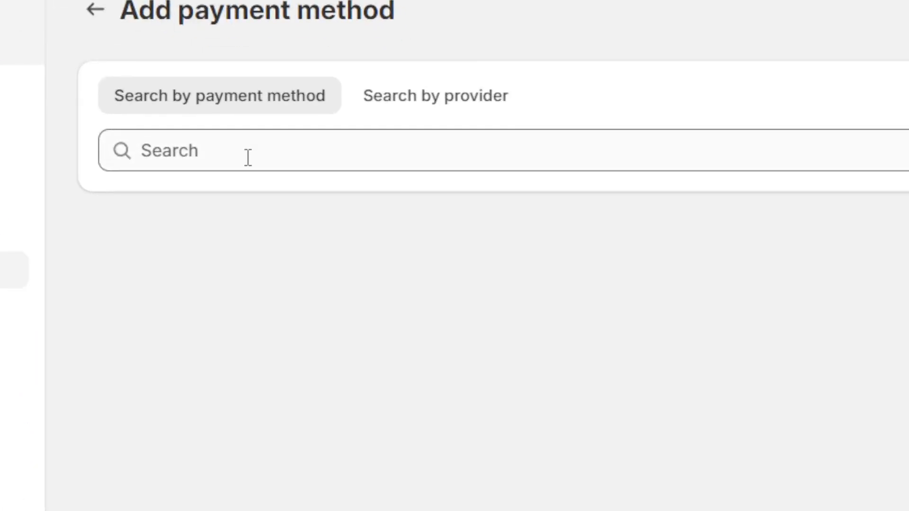
# Search the payment methods for "bit" and select Bitcoin to list its providers.
pyautogui.click(413, 237)
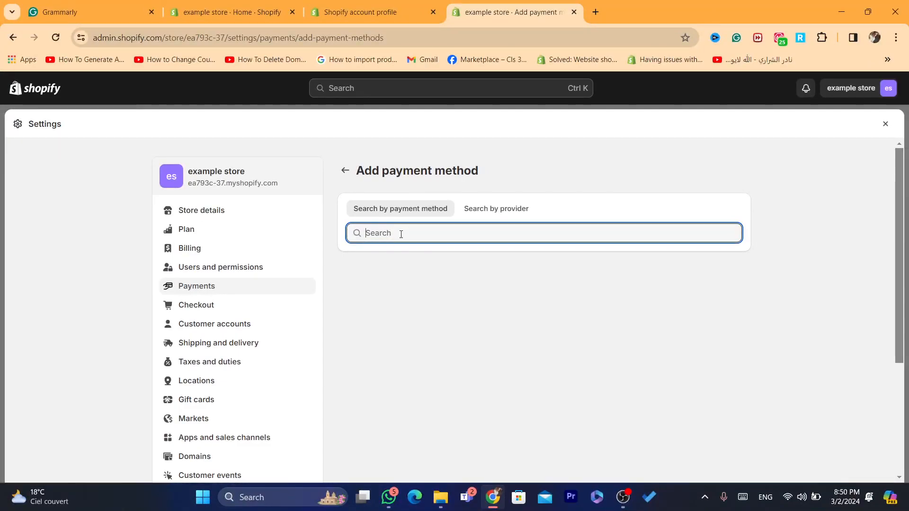
pyautogui.write('w')
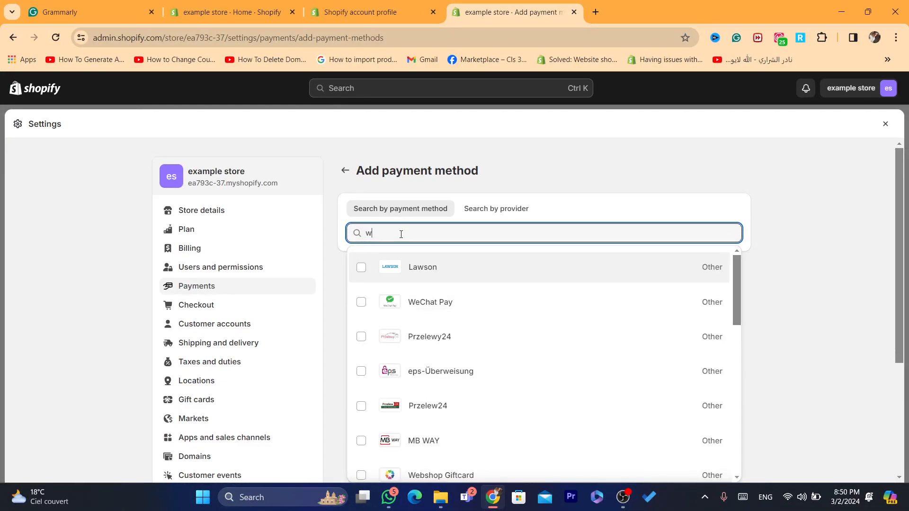
pyautogui.press('BackSpace')
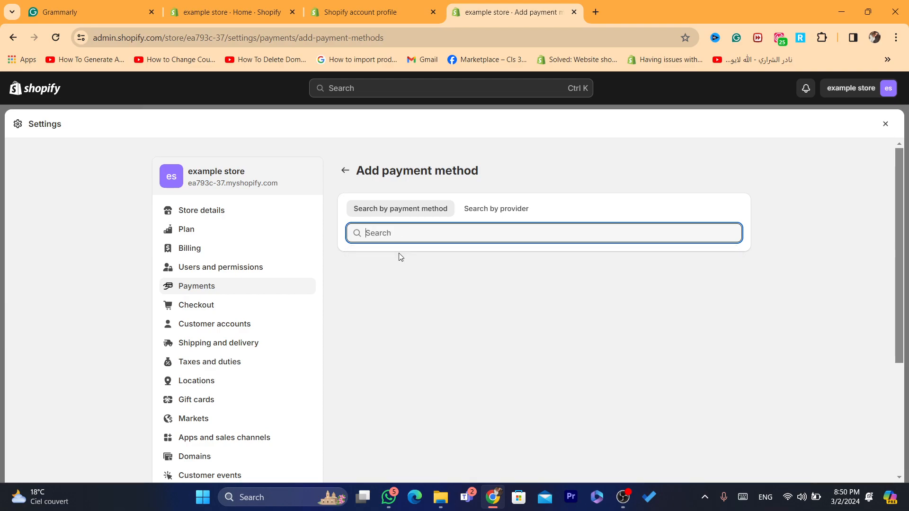
pyautogui.write('bit')
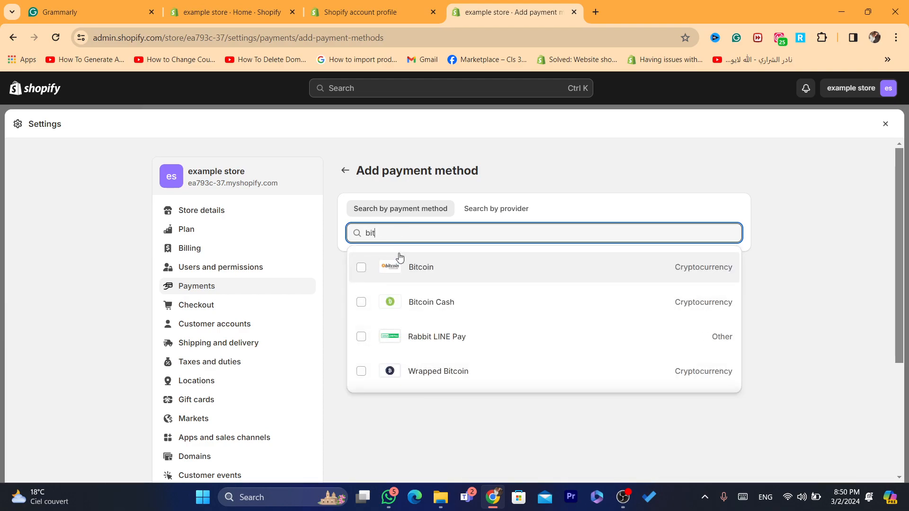
pyautogui.click(408, 266)
pyautogui.click(316, 276)
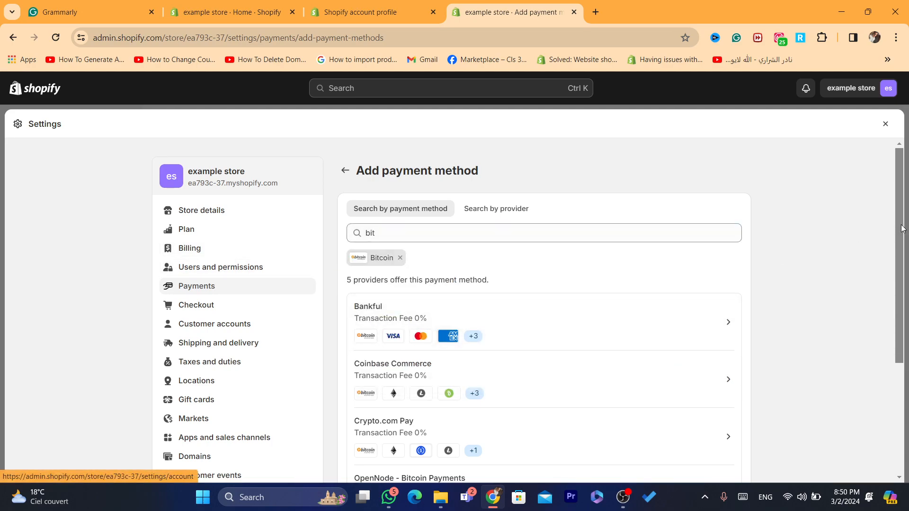
# Examine the providers offering Bitcoin, including their transaction fees and the other payment methods each one supports.
pyautogui.scroll(-4, 901, 228)
pyautogui.scroll(1, 651, 276)
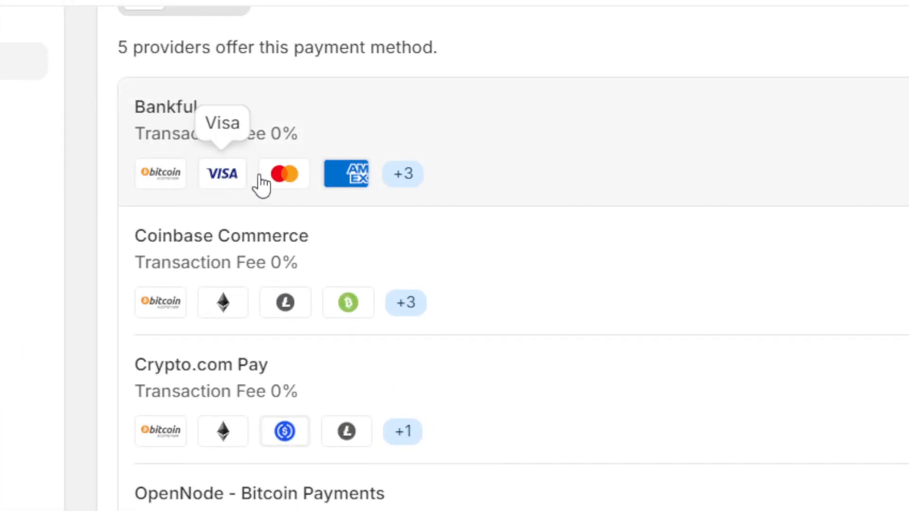
pyautogui.moveTo(403, 184)
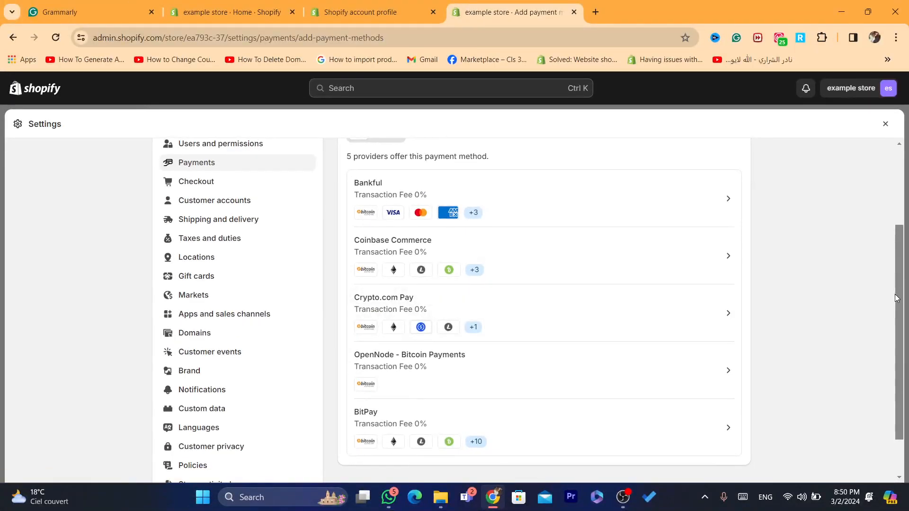
pyautogui.scroll(-1, 896, 299)
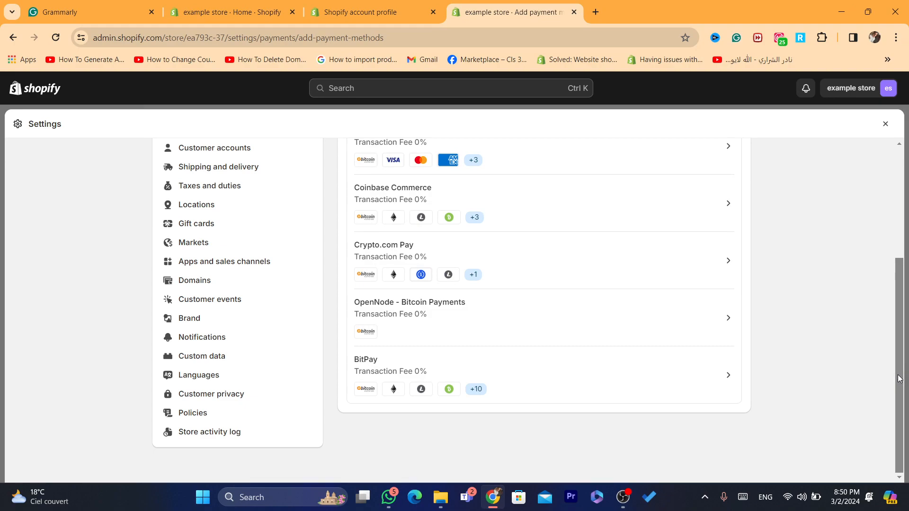
pyautogui.scroll(1, 899, 339)
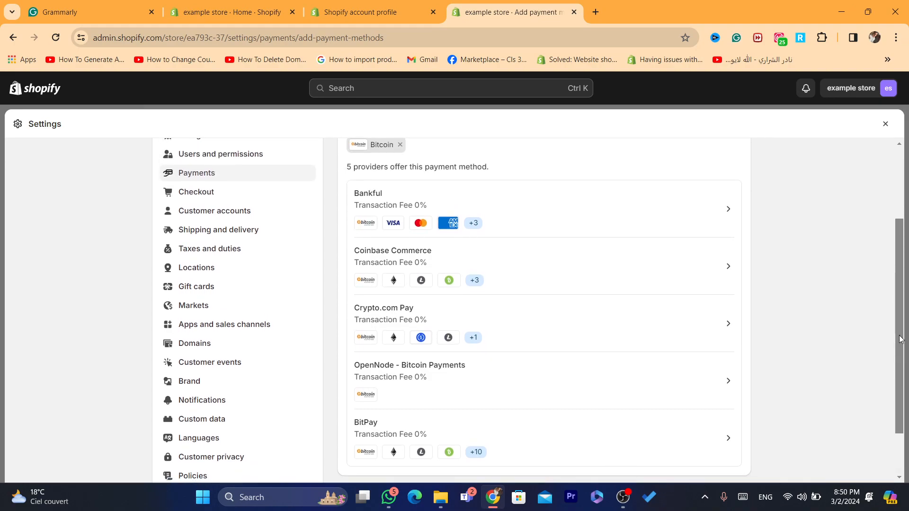
pyautogui.scroll(2, 899, 339)
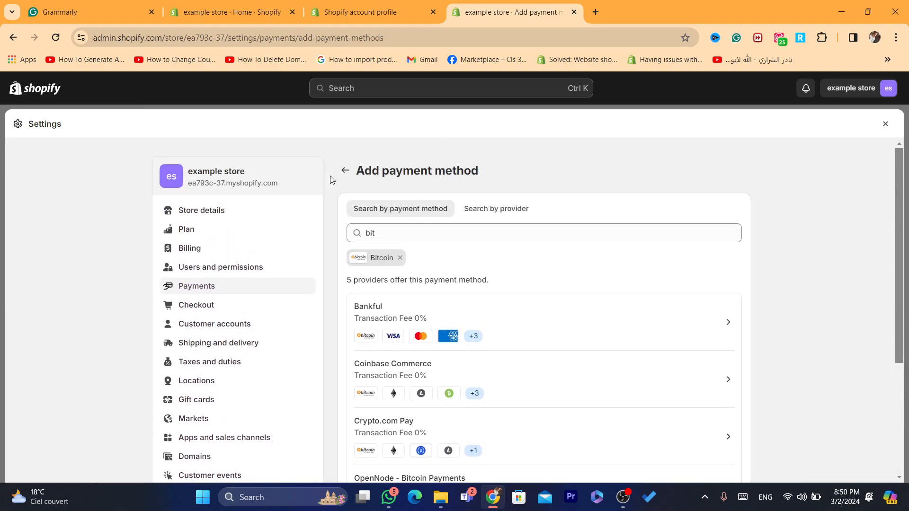
# Return to the payment settings and start setting up Cash on Delivery (COD) as a manual payment method.
pyautogui.click(345, 170)
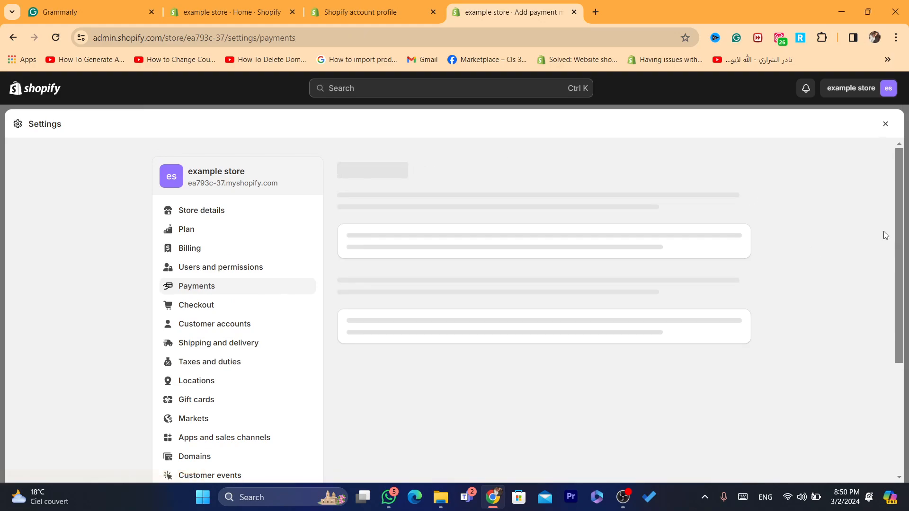
pyautogui.moveTo(900, 186); pyautogui.dragTo(904, 362)
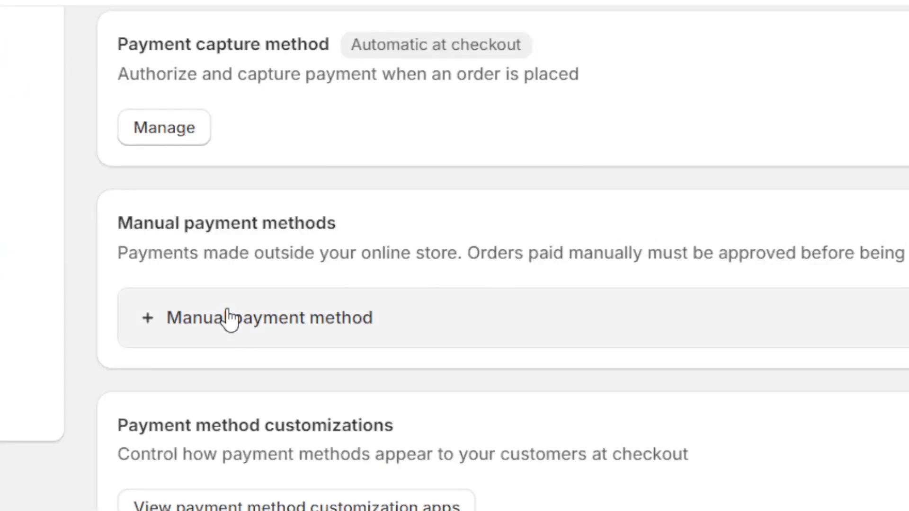
pyautogui.click(396, 276)
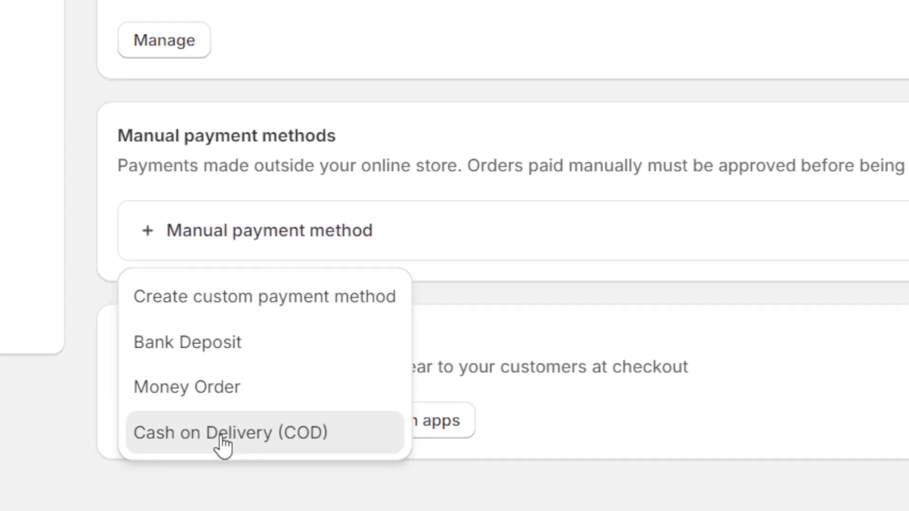
pyautogui.click(222, 435)
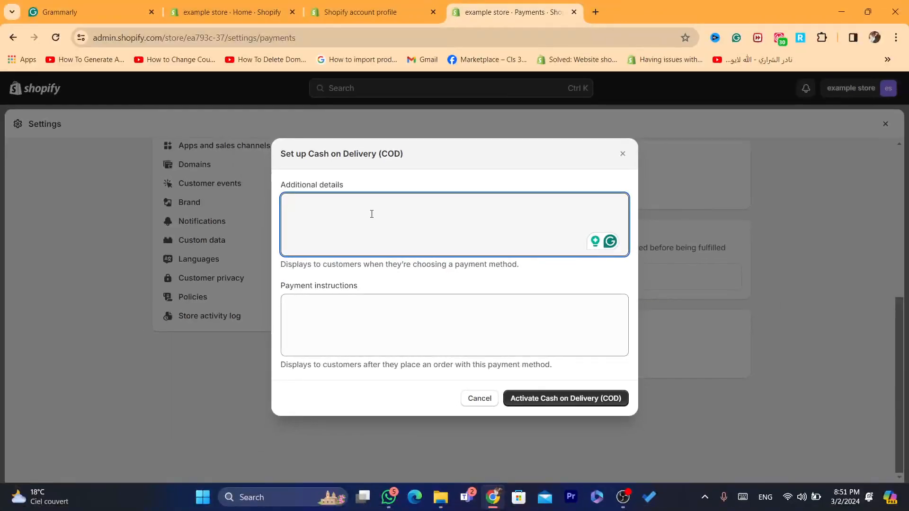
# Enter "you are going to" as the additional details for Cash on Delivery (COD), activate the method, and close the settings.
pyautogui.write('u atre  going tp')
pyautogui.click(147, 204)
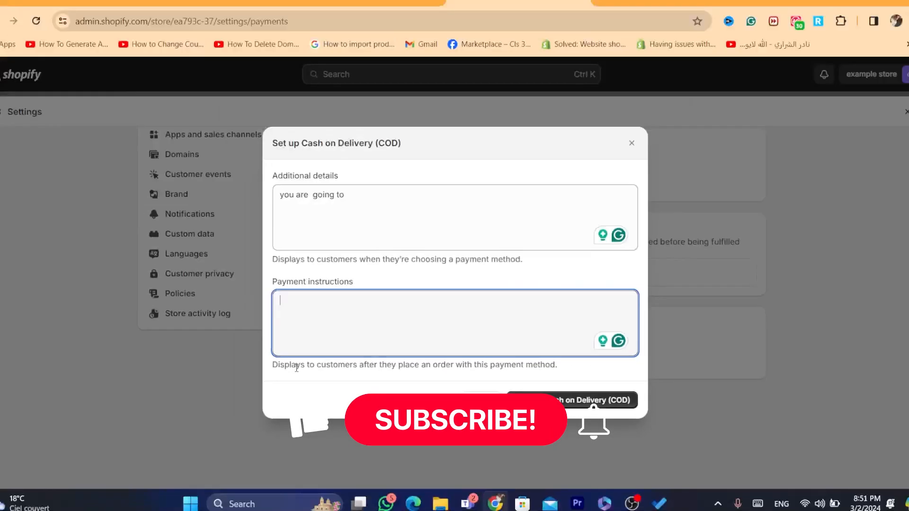
pyautogui.moveTo(296, 367); pyautogui.dragTo(452, 364)
pyautogui.click(407, 324)
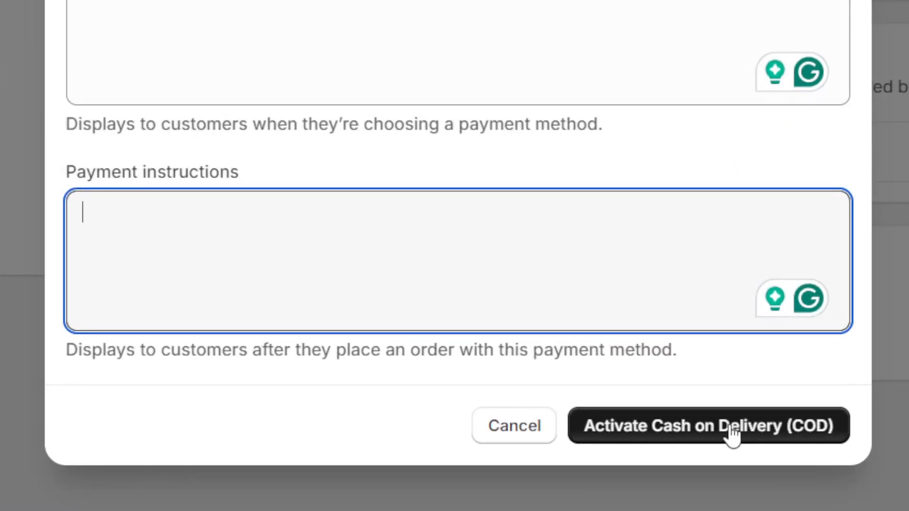
pyautogui.click(565, 399)
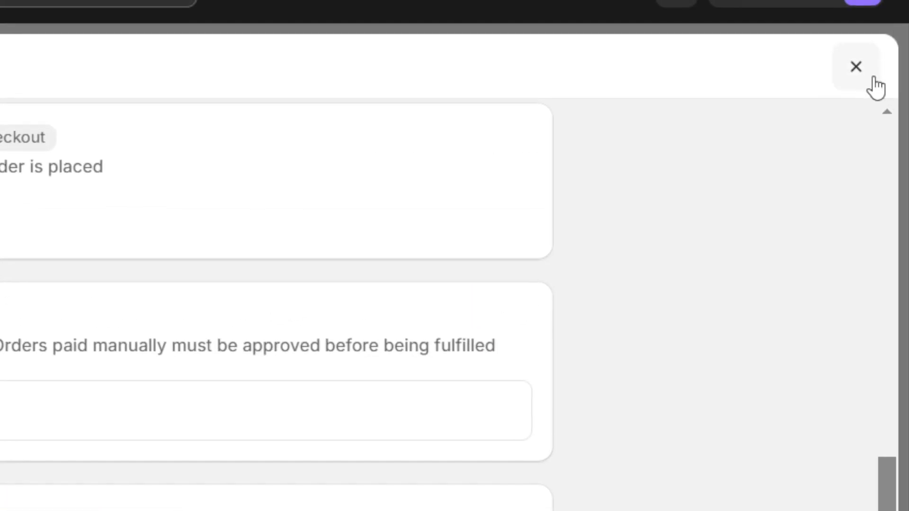
pyautogui.click(868, 75)
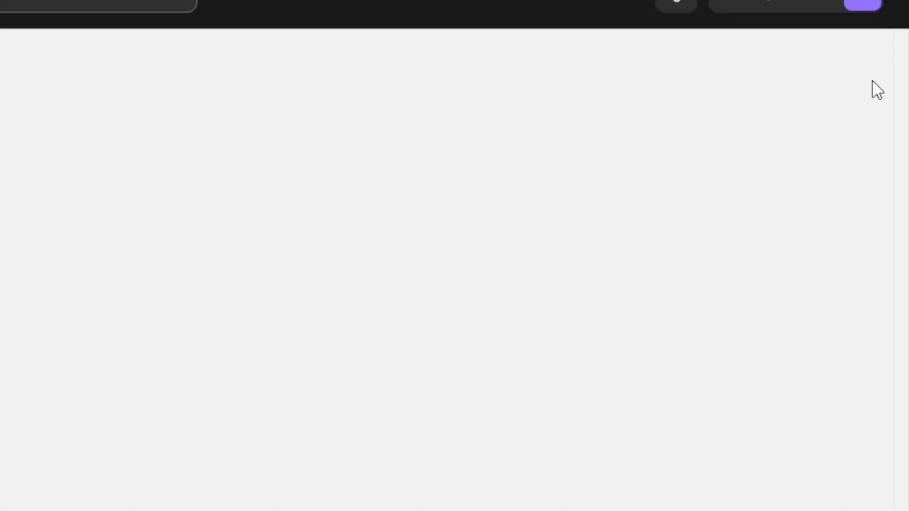